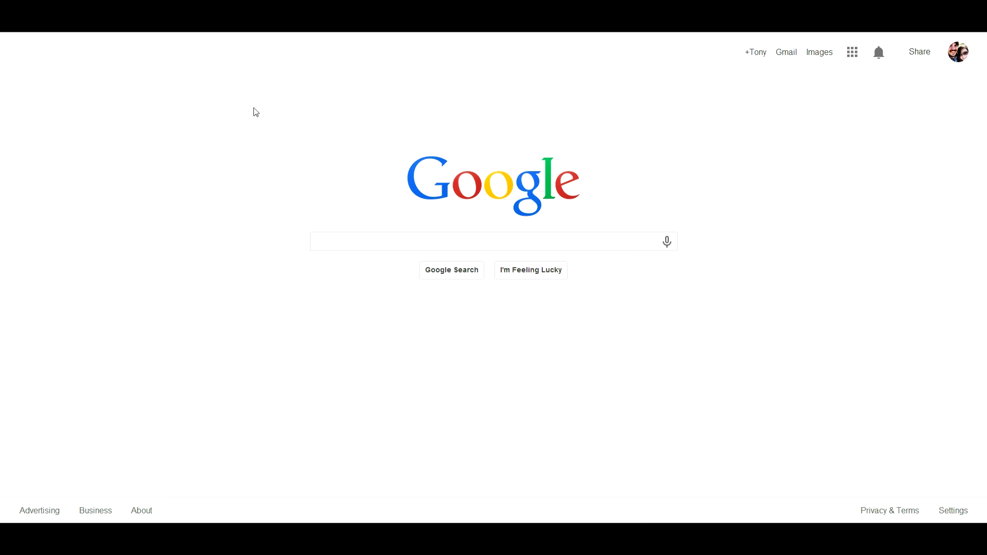
Load Google Maps in Chrome by entering maps.google.com in the address bar.
left_click(393, 154)
left_click(403, 147)
type("maps.gp")
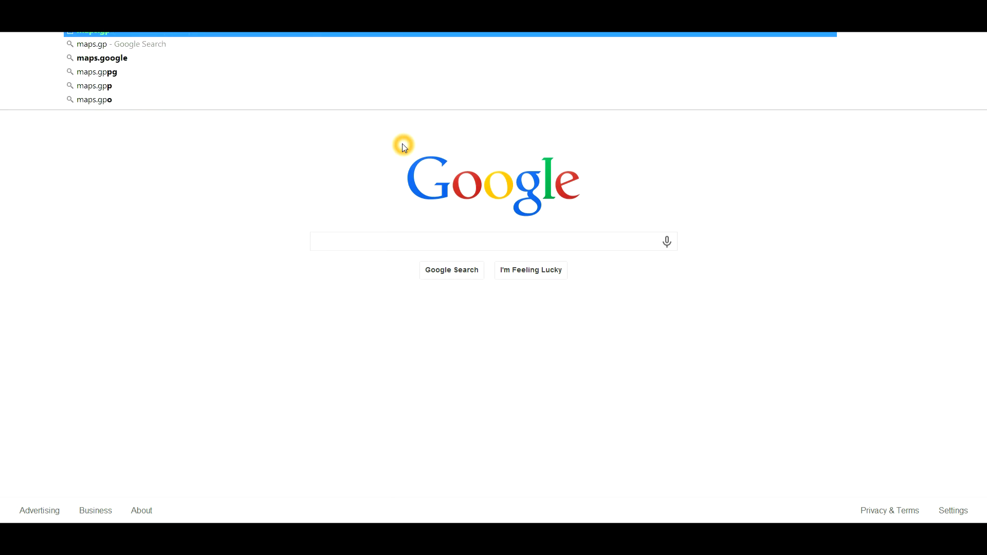
key("BackSpace")
type("o")
key("Return")
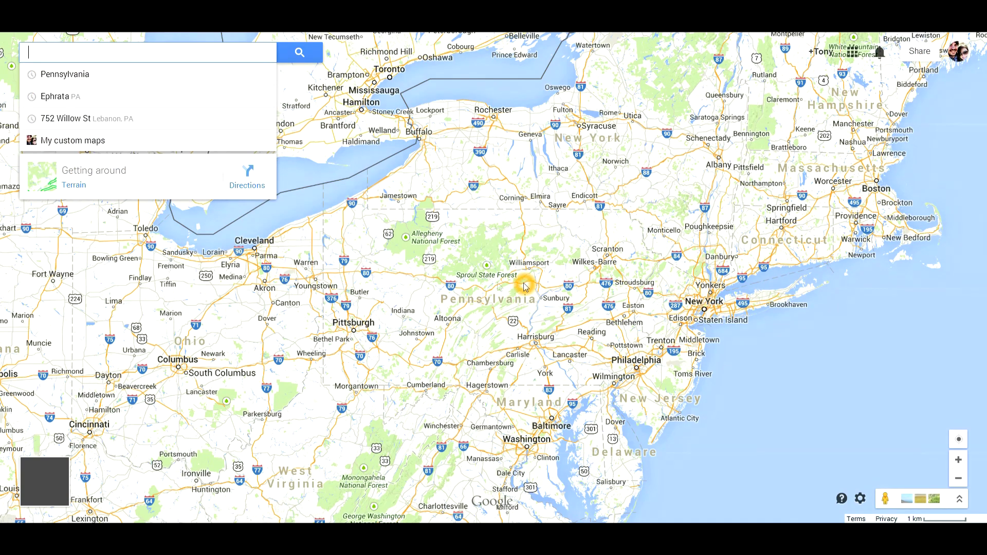
Replace the earlier Bennington, VT search with the pasted Coatesville W Kings Hwy address and search it.
left_click(508, 226)
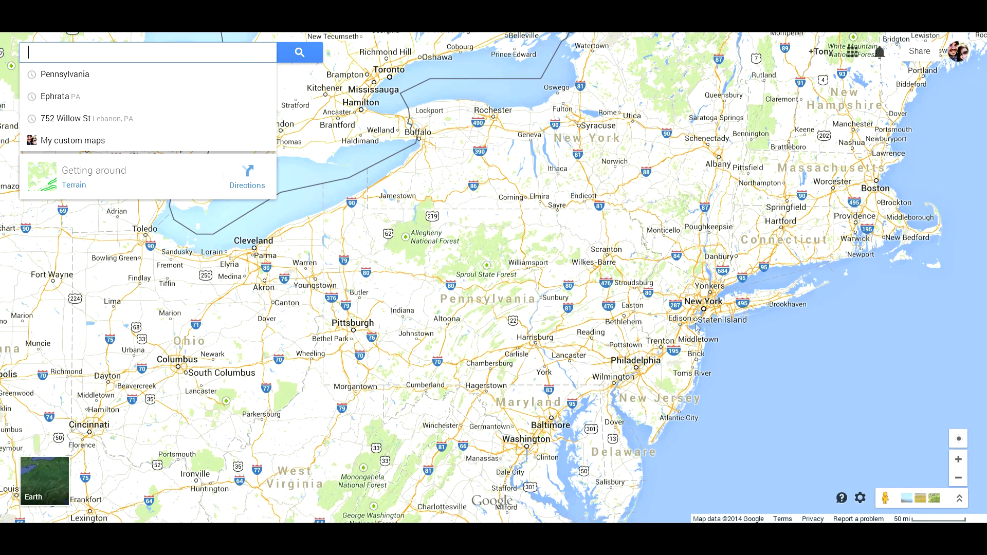
left_click(762, 141)
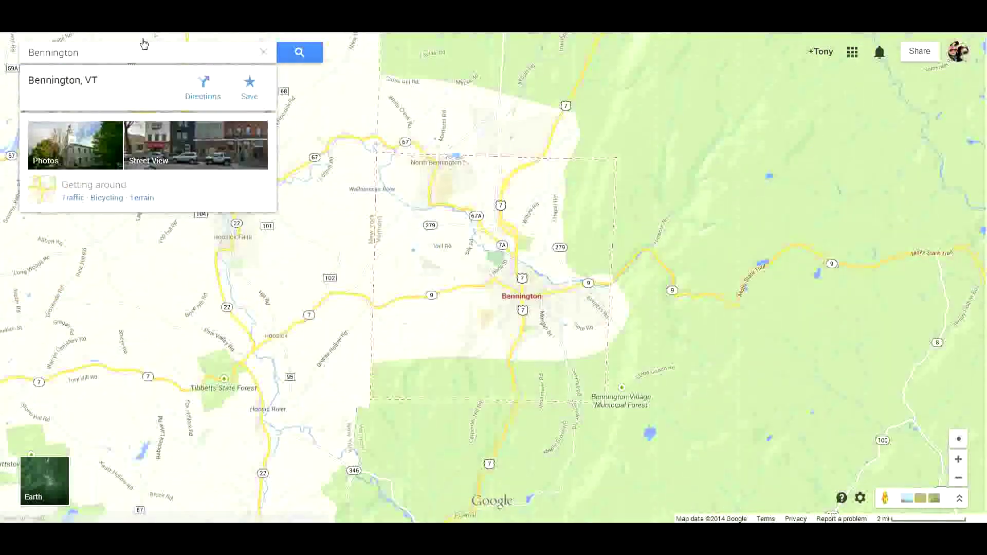
left_click(143, 52)
double_click(85, 49)
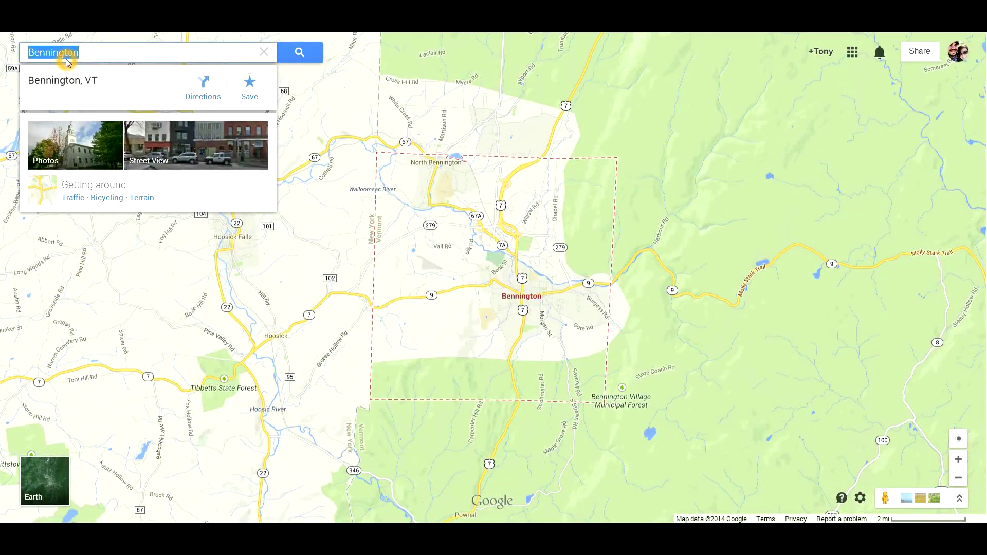
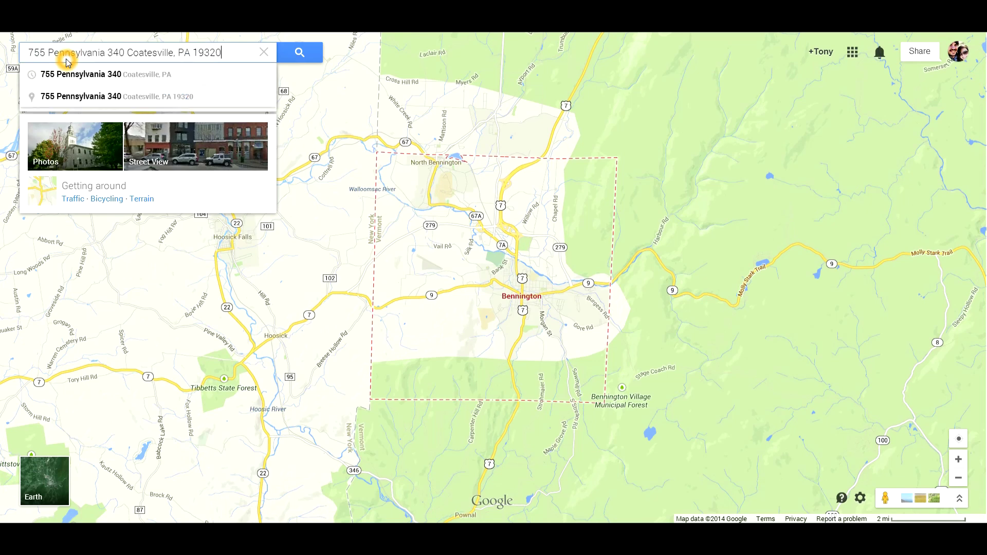
left_click(25, 51)
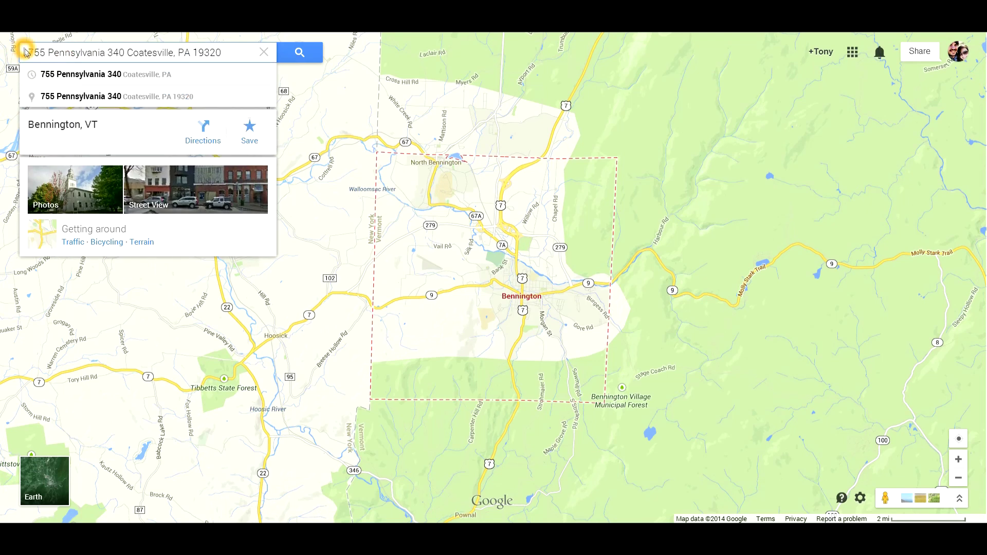
left_click(232, 51)
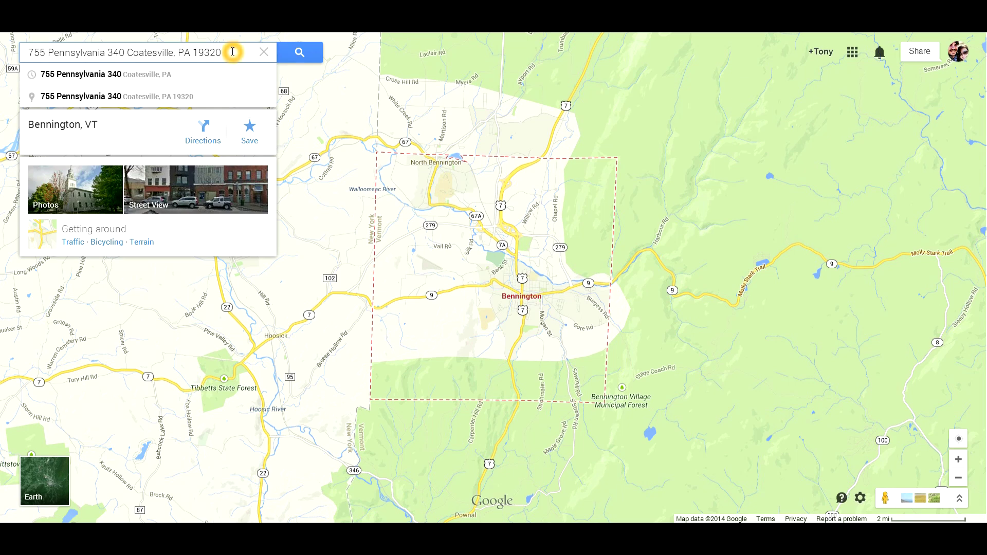
left_click(301, 54)
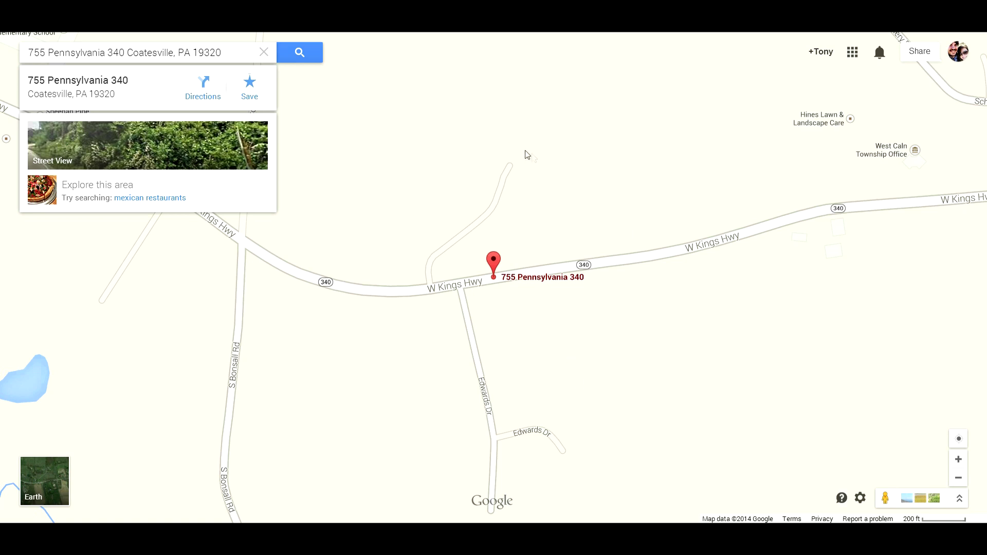
Switch to satellite imagery, then pan and zoom in to centre the house along route 340.
left_click(46, 474)
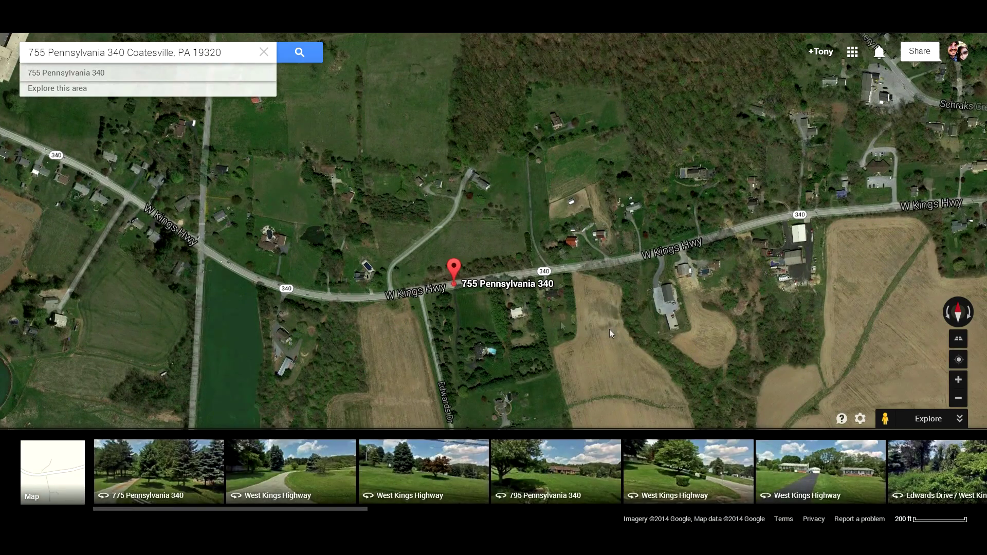
left_click_drag(623, 220, 556, 197)
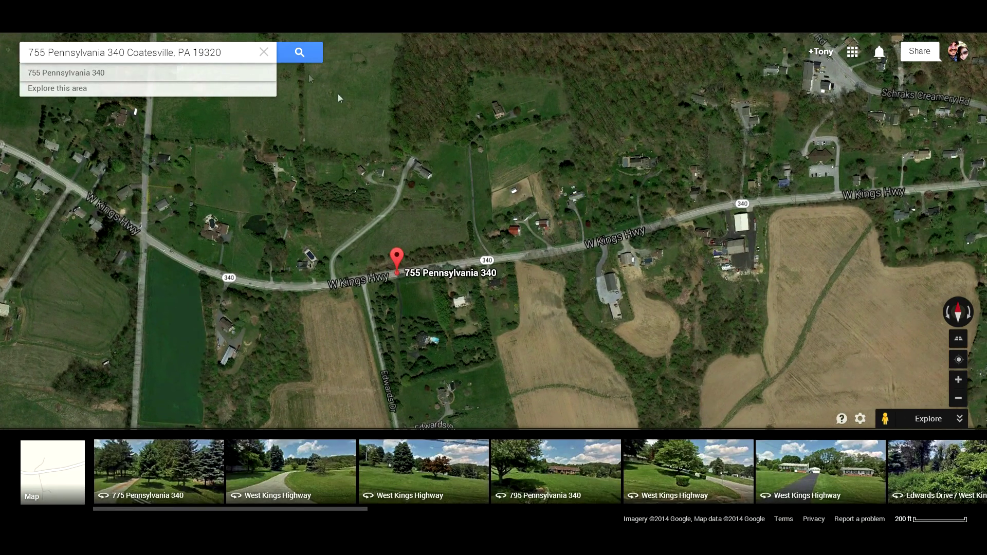
left_click(396, 257)
left_click_drag(573, 254, 464, 263)
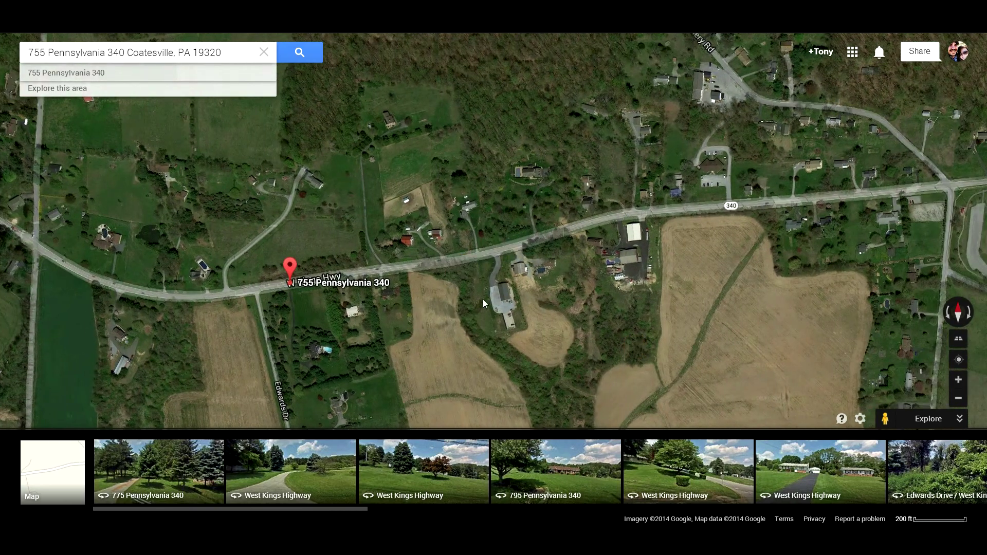
scroll(646, 211, "up", 3)
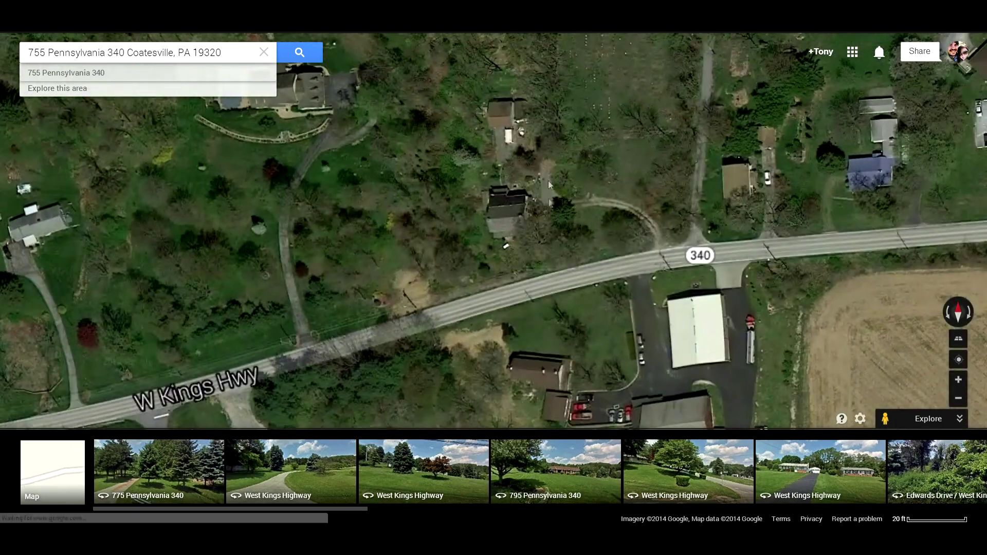
left_click_drag(548, 185, 553, 238)
Use What's here? on the house north of the highway and copy its address from the card.
right_click(553, 238)
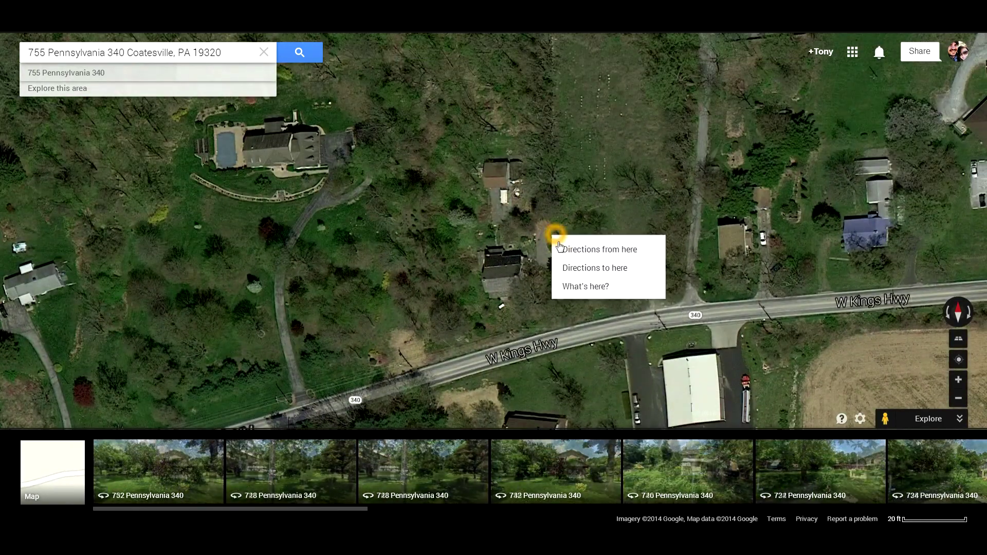
left_click(587, 286)
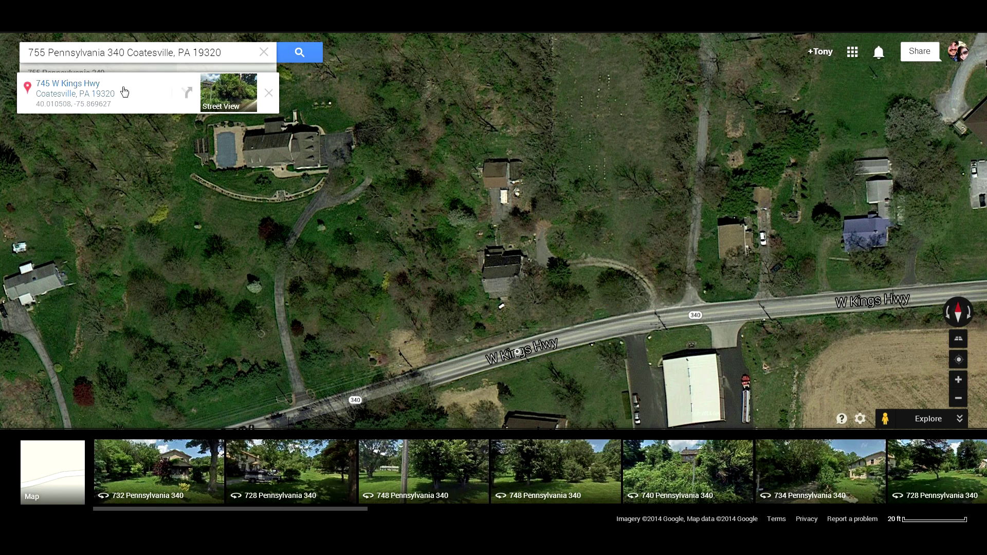
left_click(58, 86)
left_click_drag(135, 97, 29, 82)
right_click(67, 87)
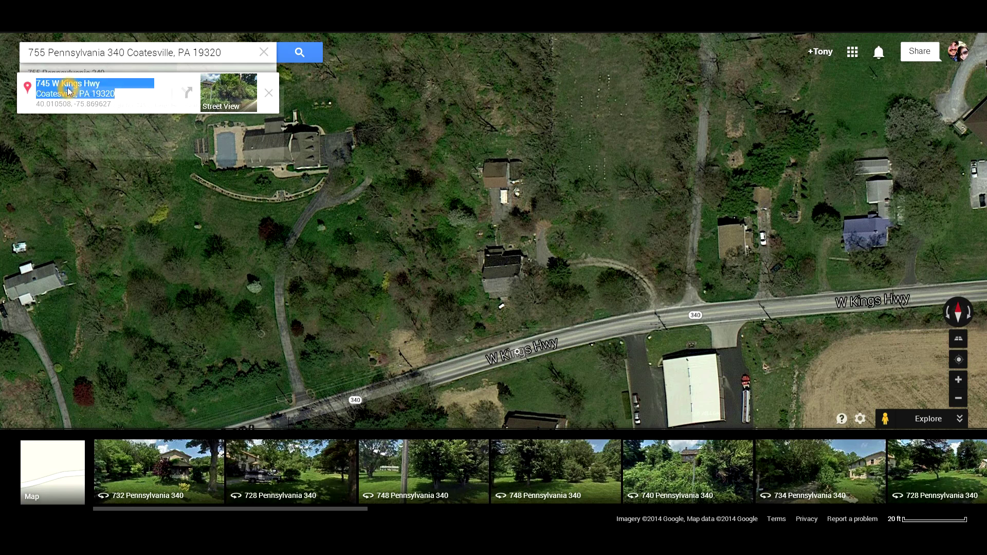
left_click(108, 95)
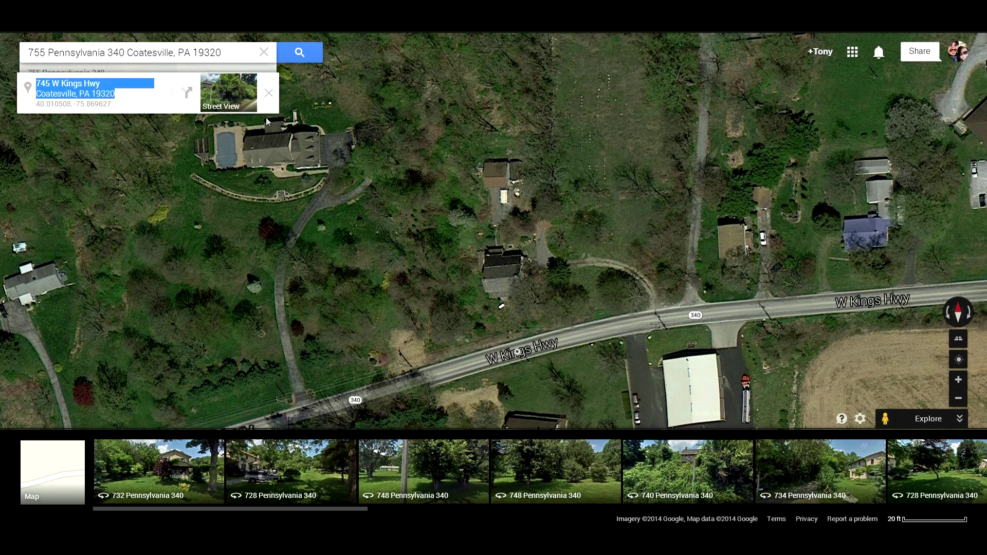
left_click(128, 105)
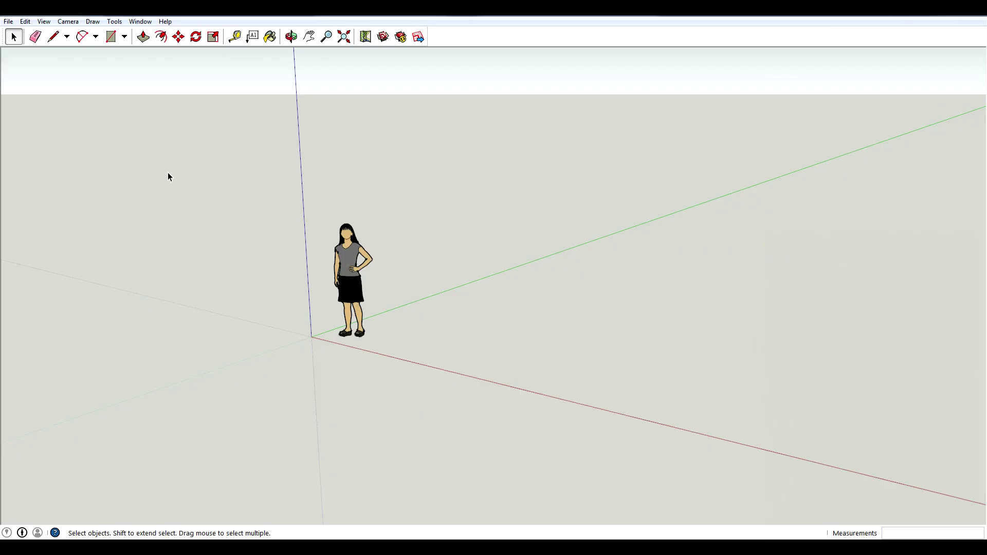
Start File > Geo-location > Add Location and dismiss the introductory balloon.
left_click(8, 21)
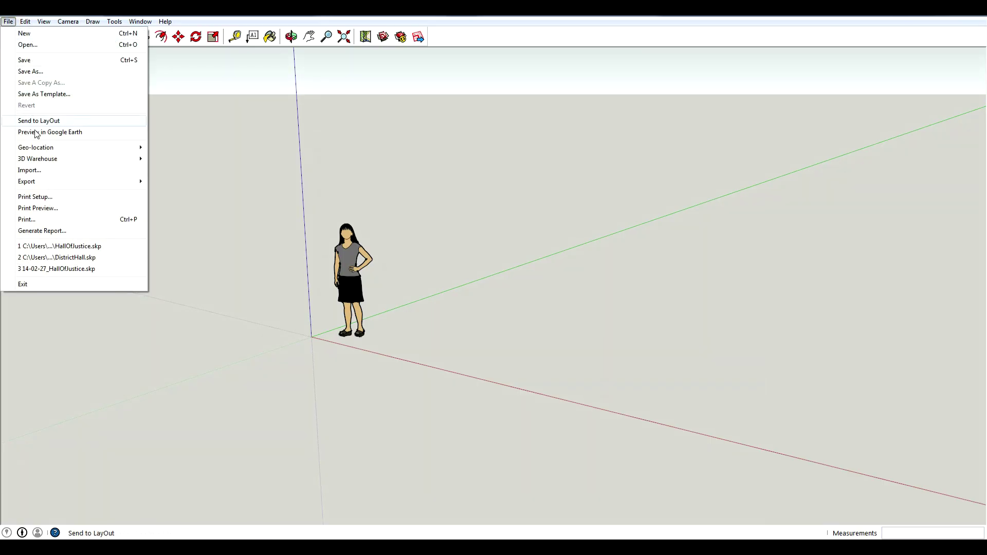
mouse_move(40, 147)
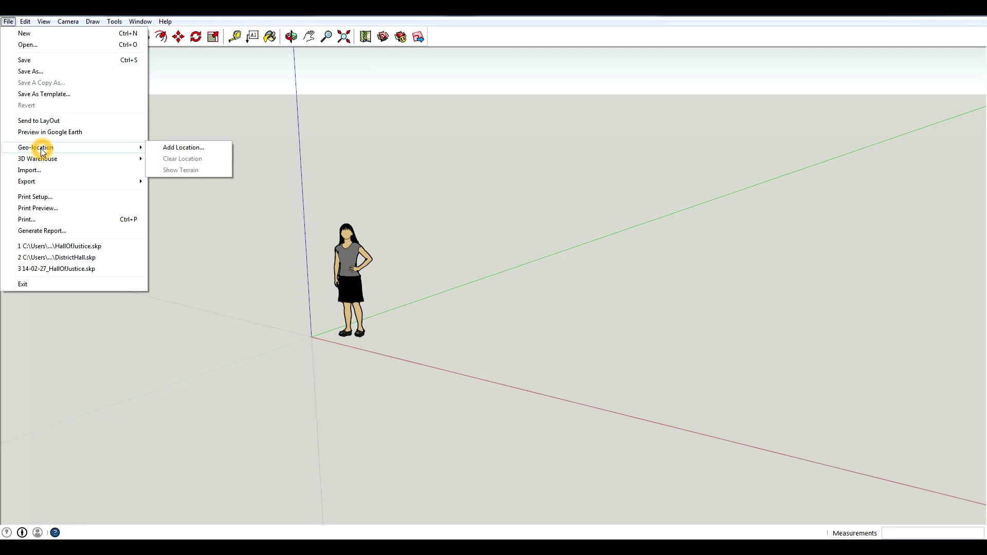
left_click(197, 149)
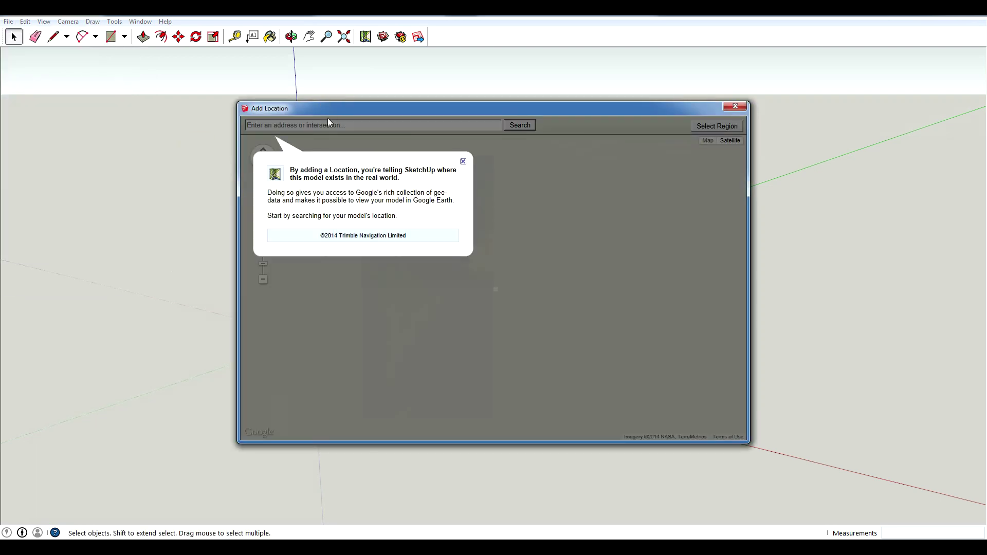
left_click(462, 163)
left_click(420, 126)
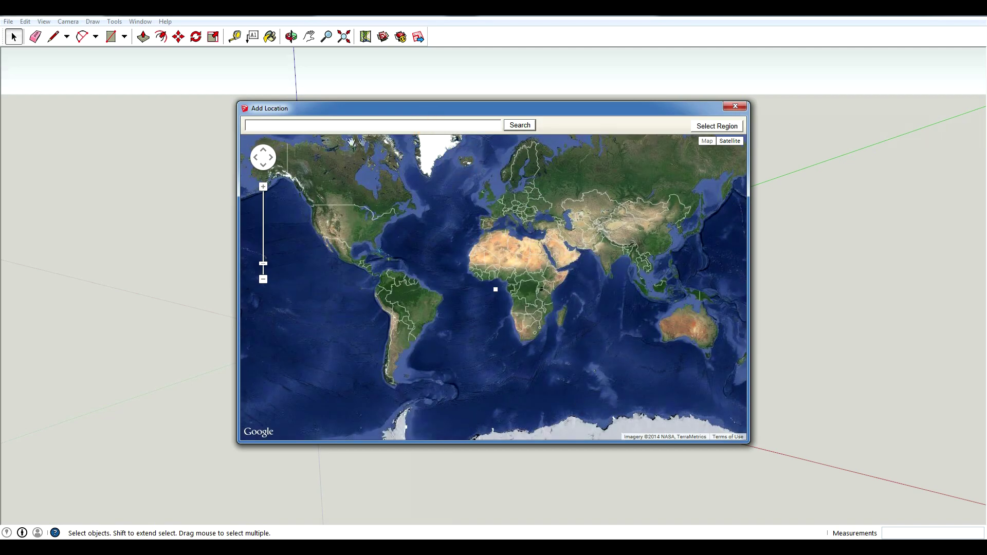
left_click(348, 124)
left_click(348, 125)
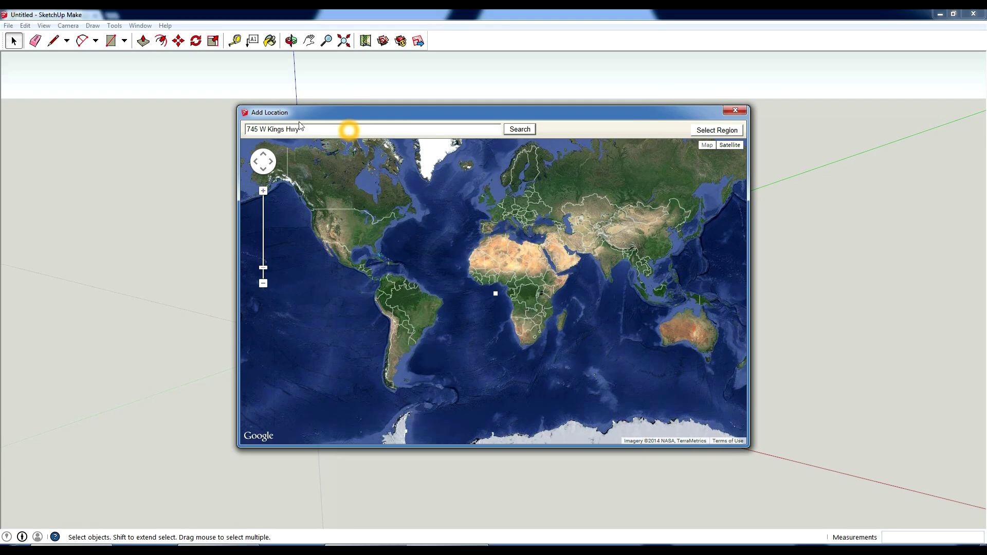
left_click(327, 126)
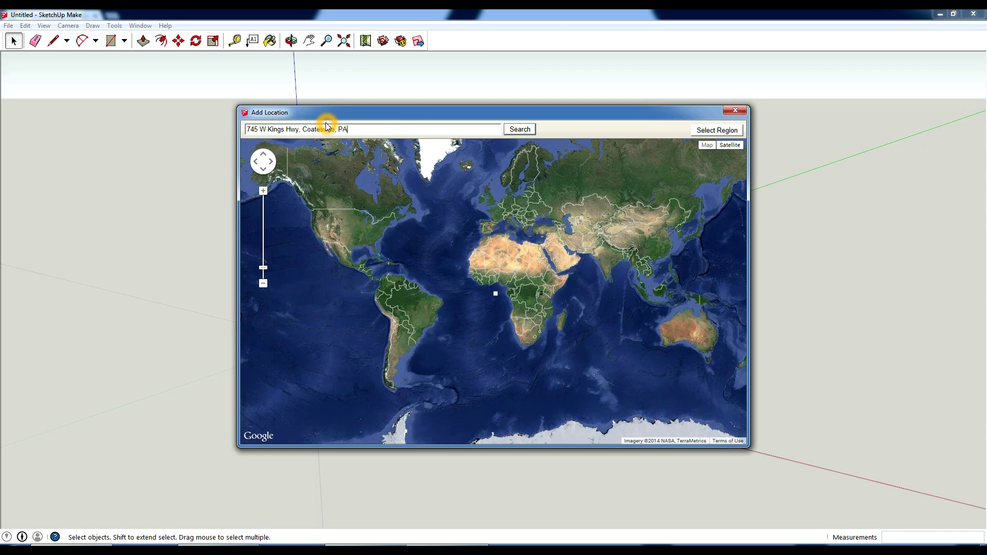
key("Return")
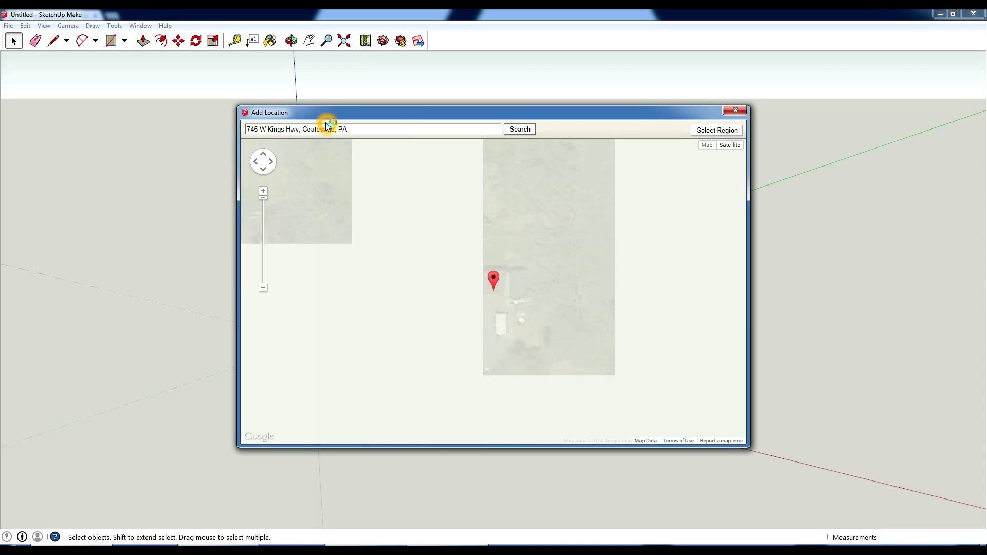
Pan and zoom the Add Location map toward the house, abandoning an early region selection.
left_click_drag(556, 336, 532, 276)
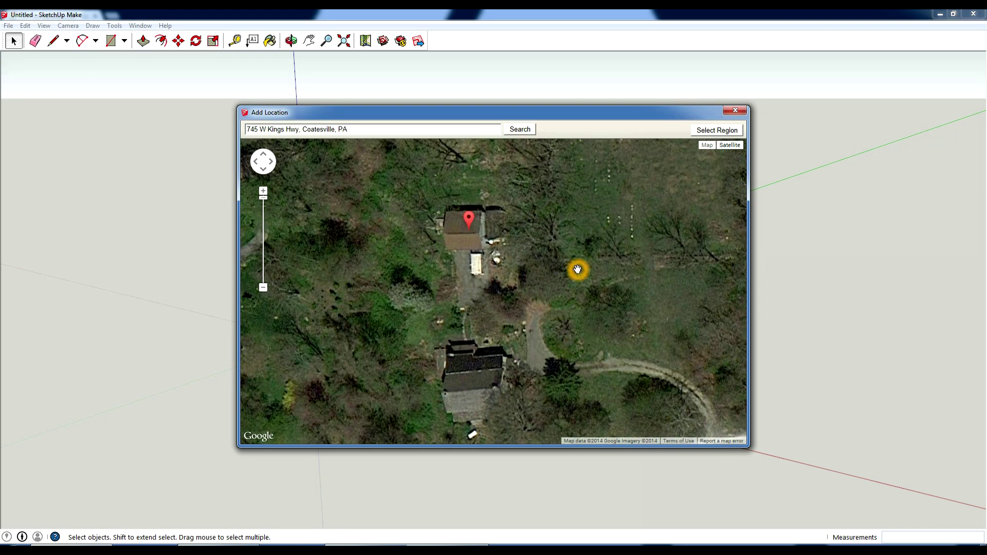
scroll(578, 269, "down", 1)
scroll(577, 269, "down", 2)
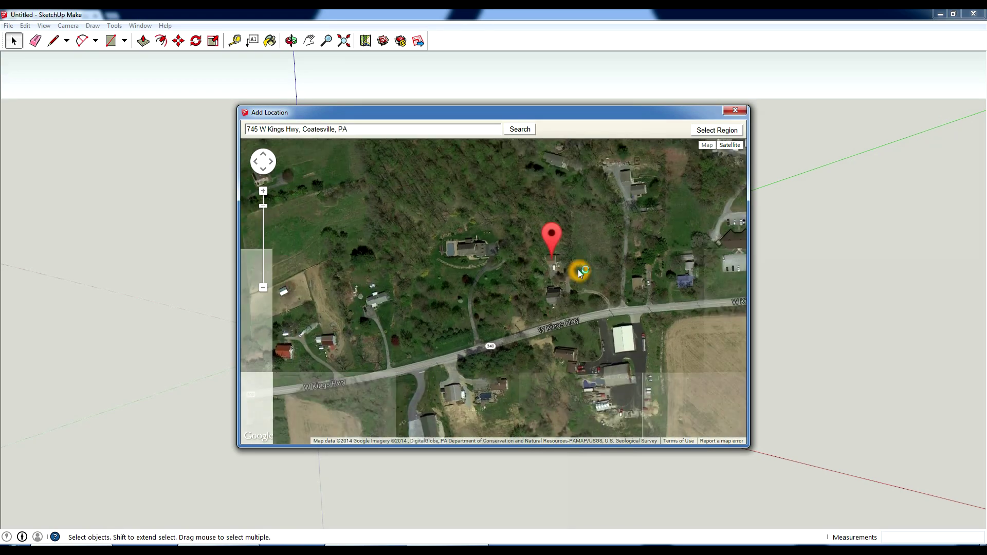
left_click(717, 130)
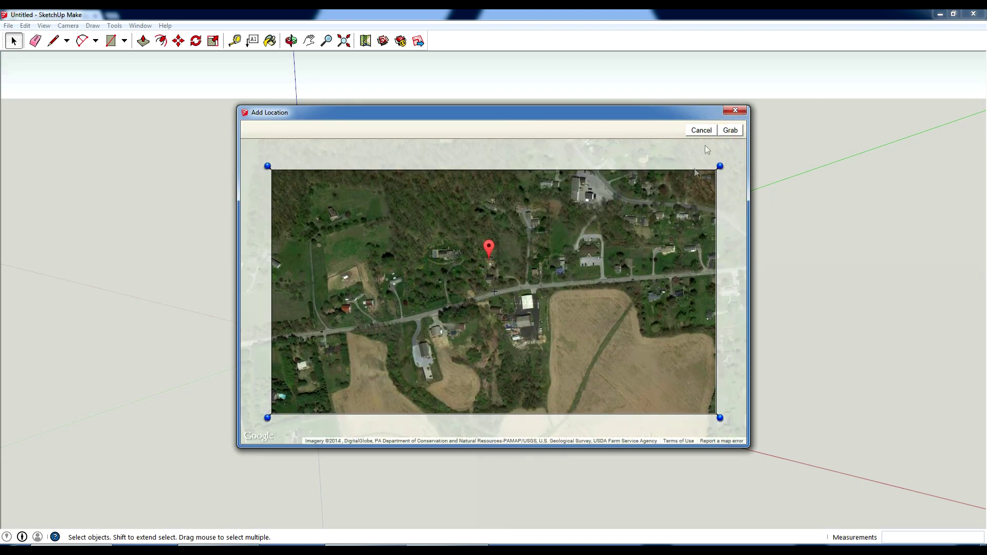
left_click(712, 131)
scroll(493, 276, "up", 4)
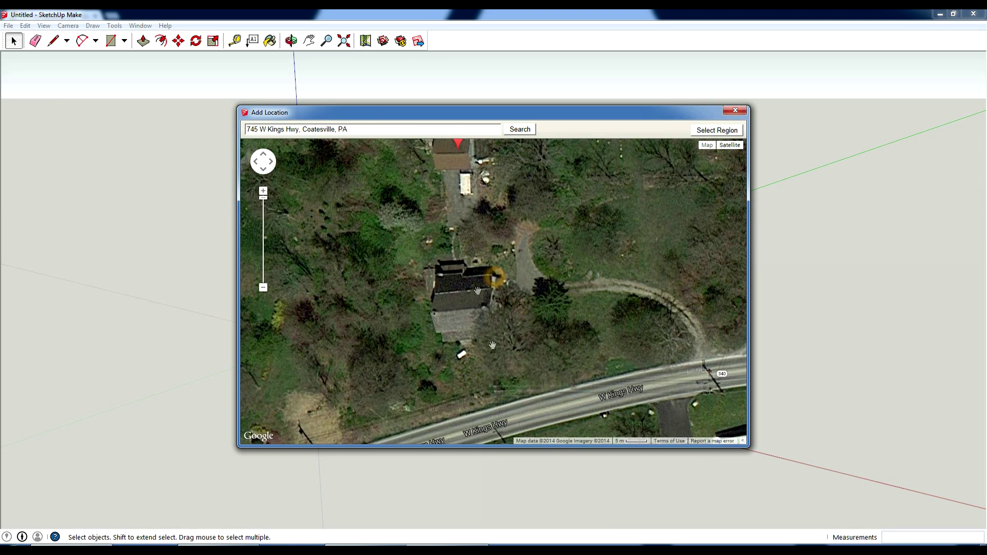
left_click(489, 267)
scroll(528, 276, "down", 5)
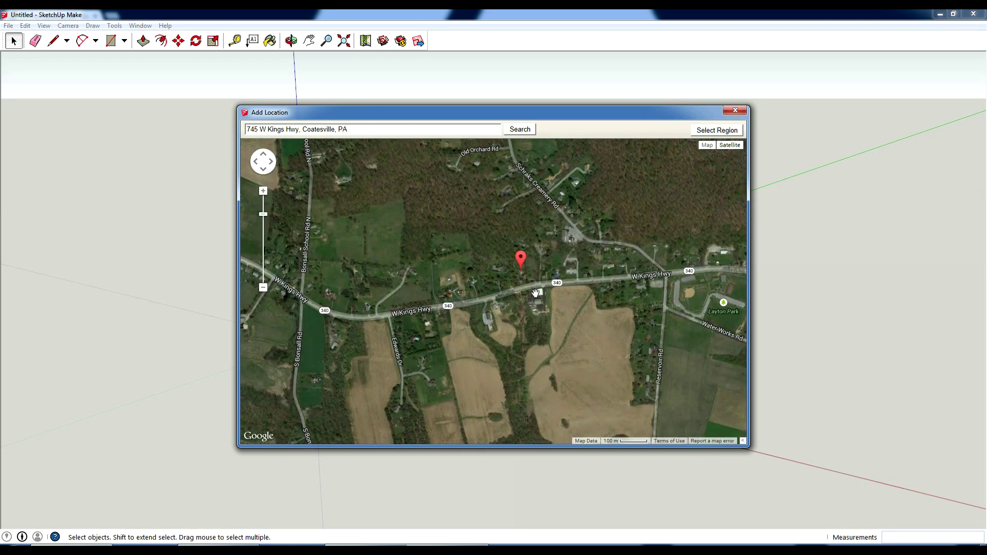
left_click(537, 269)
Zoom in closely on the house below the pin and centre it in the map.
double_click(527, 277)
double_click(527, 272)
left_click(512, 268)
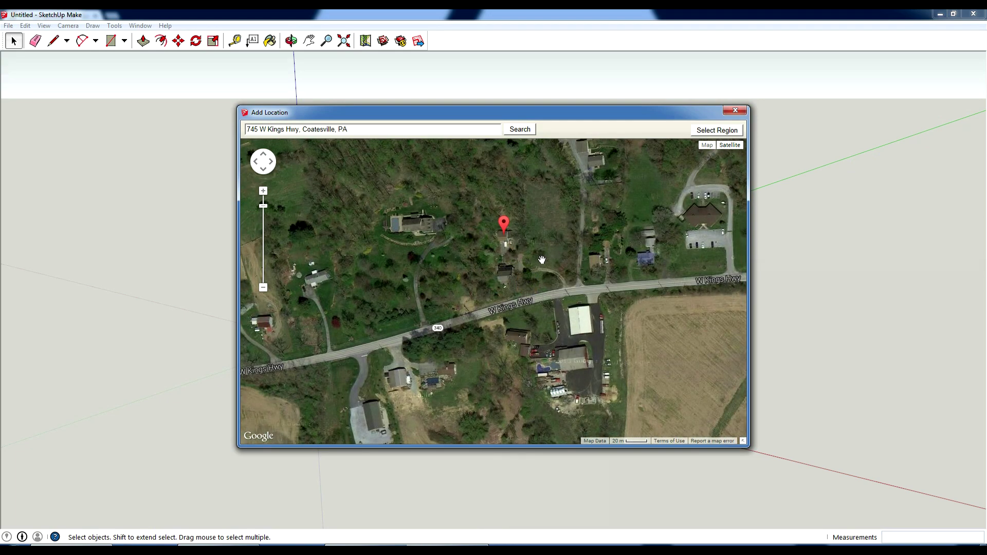
double_click(504, 270)
double_click(507, 278)
left_click(506, 286)
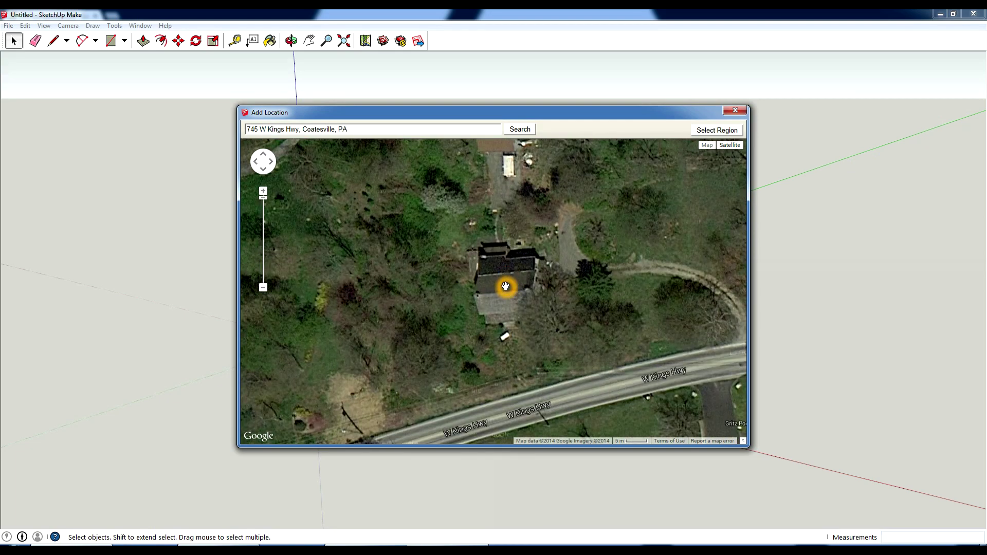
scroll(505, 287, "down", 1)
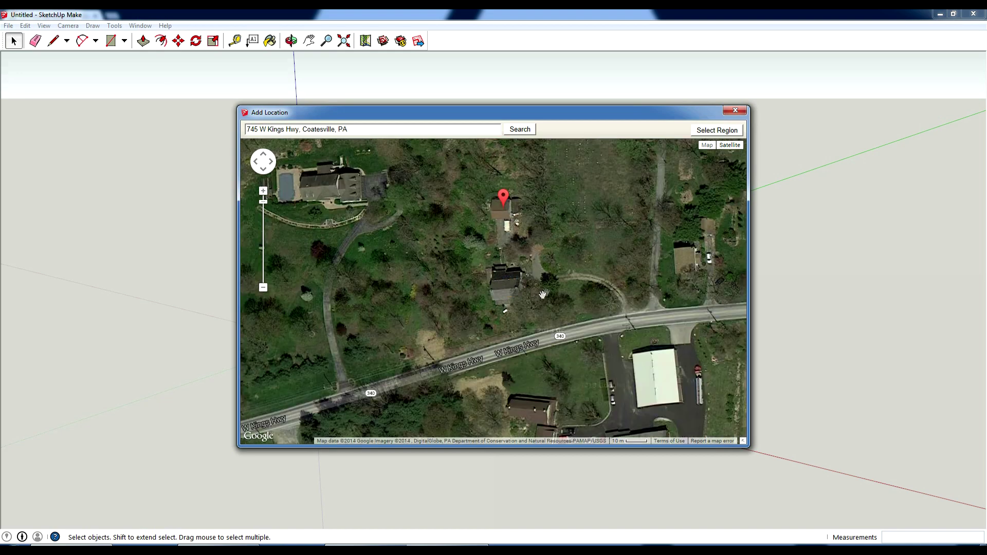
left_click_drag(551, 289, 550, 281)
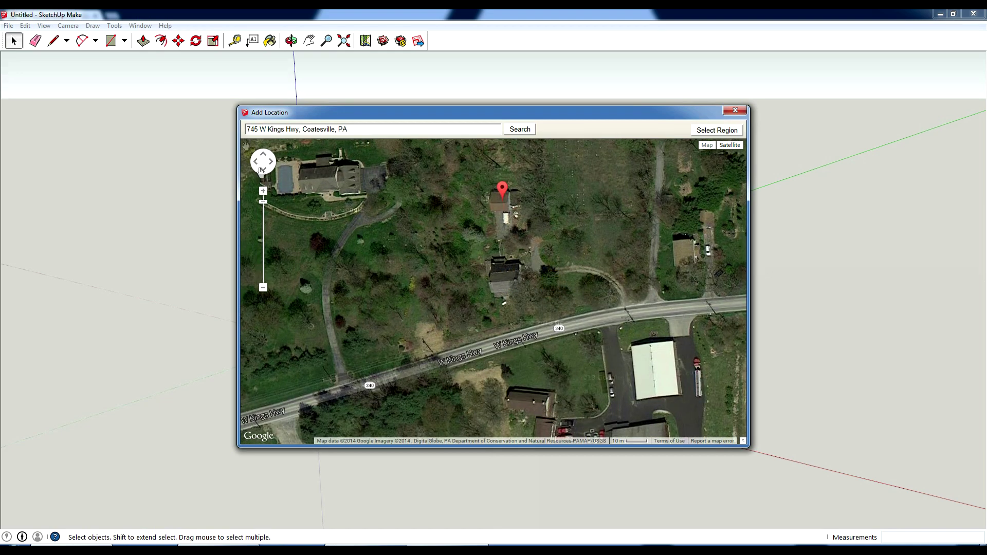
Select a region stretched to the map's corners and grab it into the model.
left_click(717, 130)
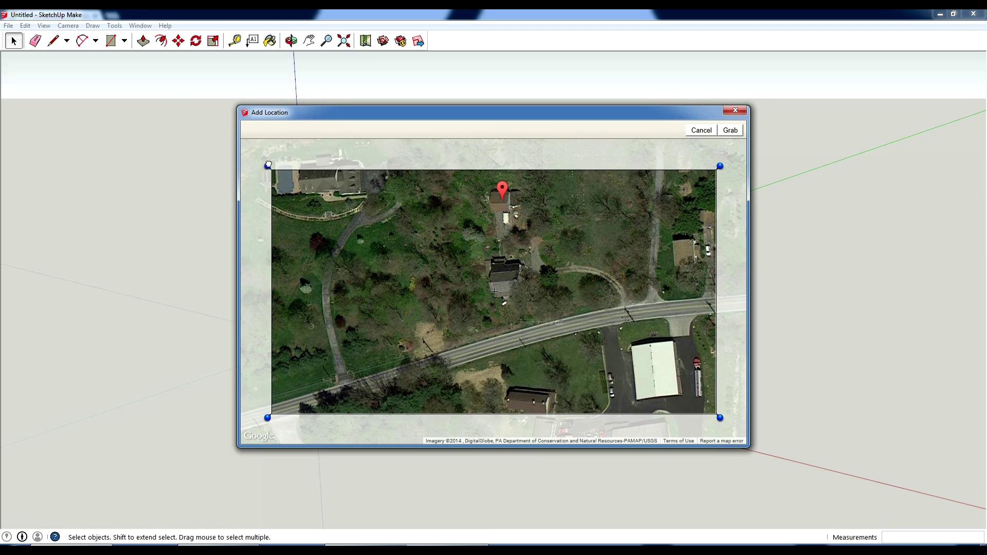
left_click_drag(268, 164, 242, 140)
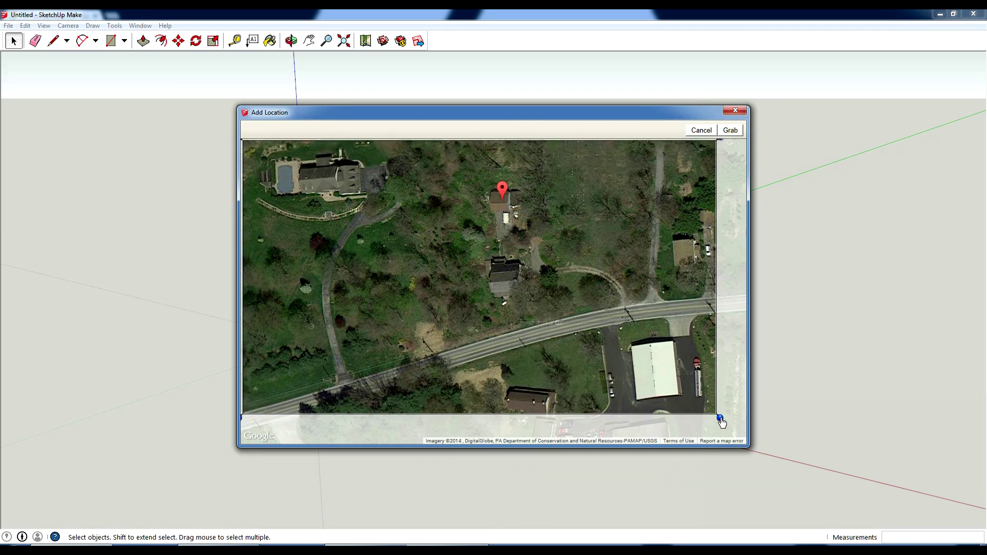
left_click_drag(720, 418, 746, 443)
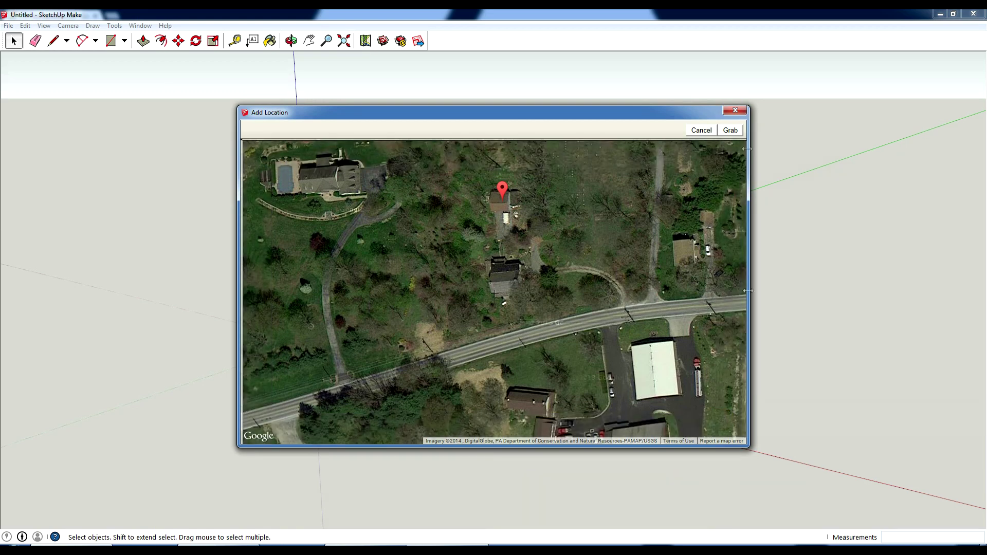
left_click(731, 131)
left_click(623, 222)
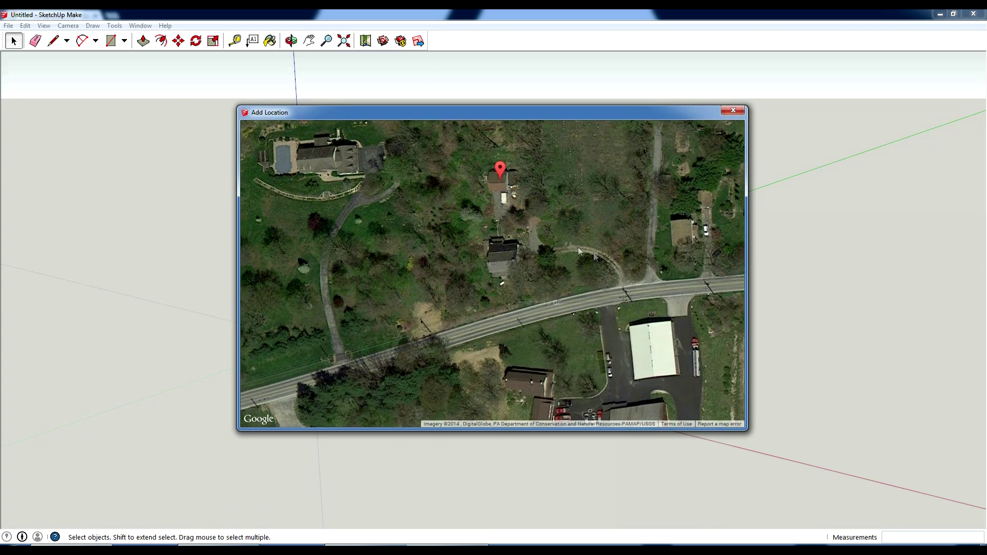
left_click(510, 304)
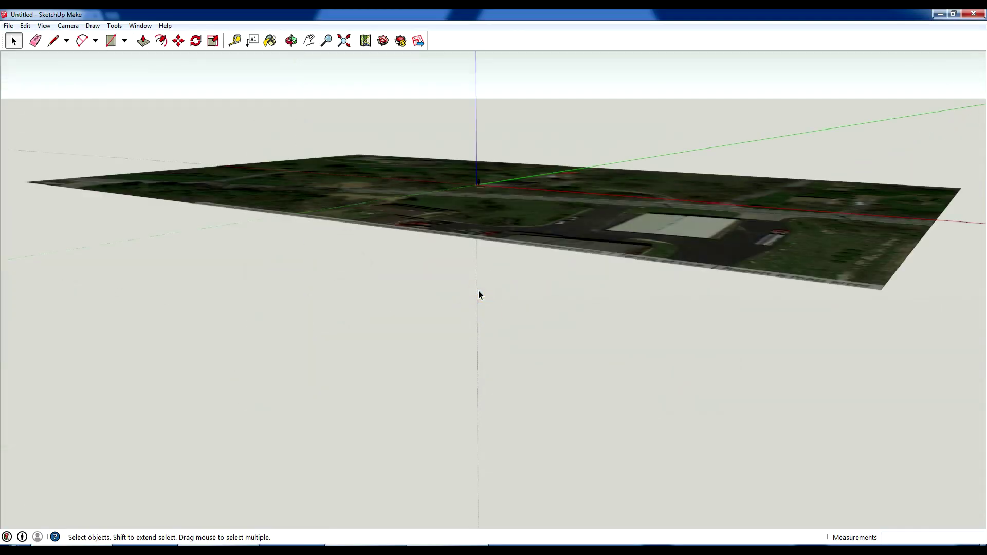
Orbit to look down on the imagery and turn on File > Geo-location > Show Terrain.
key("o")
left_click_drag(515, 276, 448, 362)
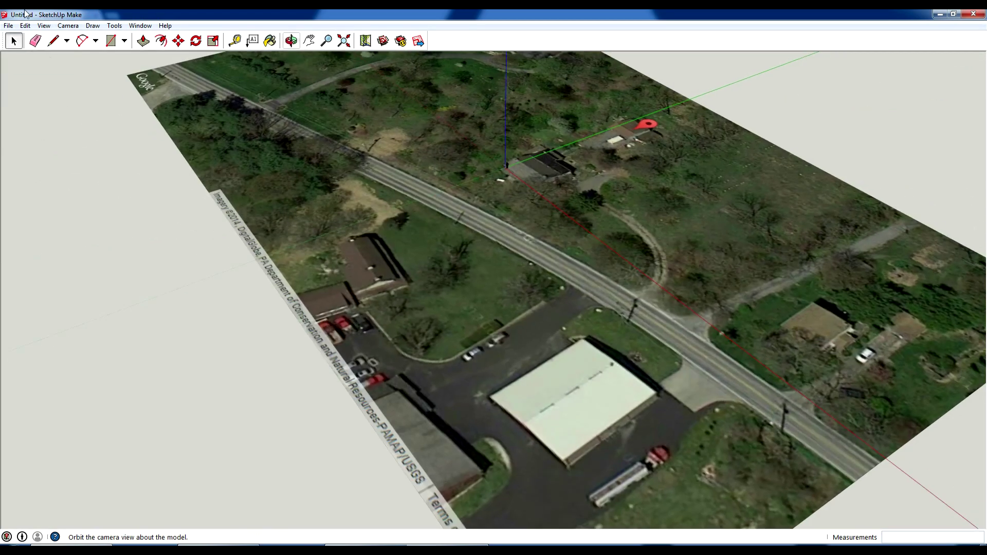
left_click(13, 40)
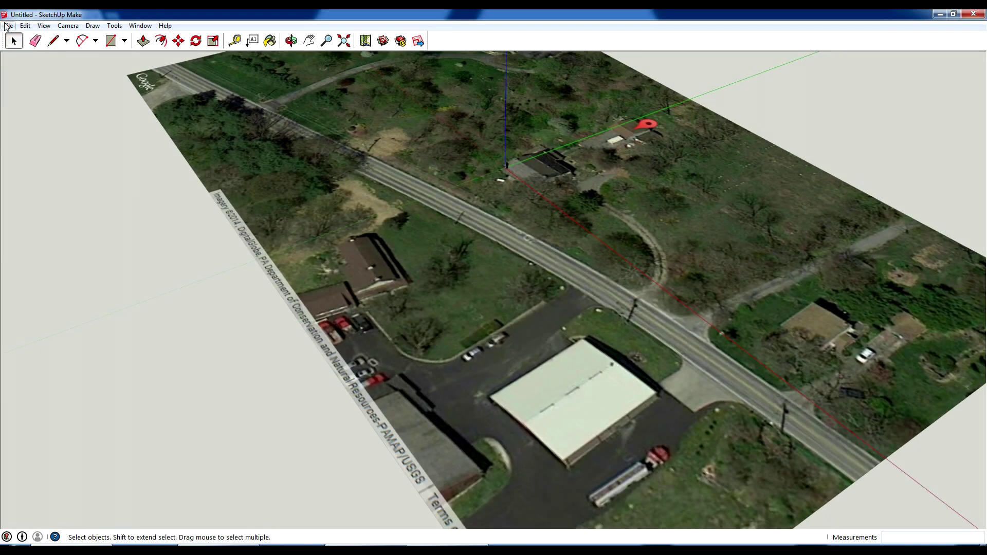
left_click(8, 25)
left_click(64, 151)
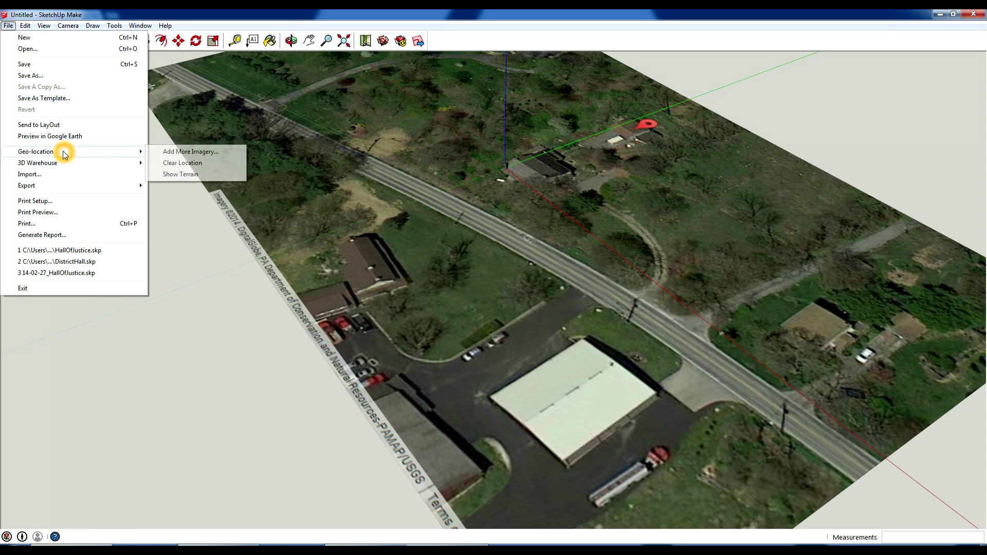
left_click(195, 176)
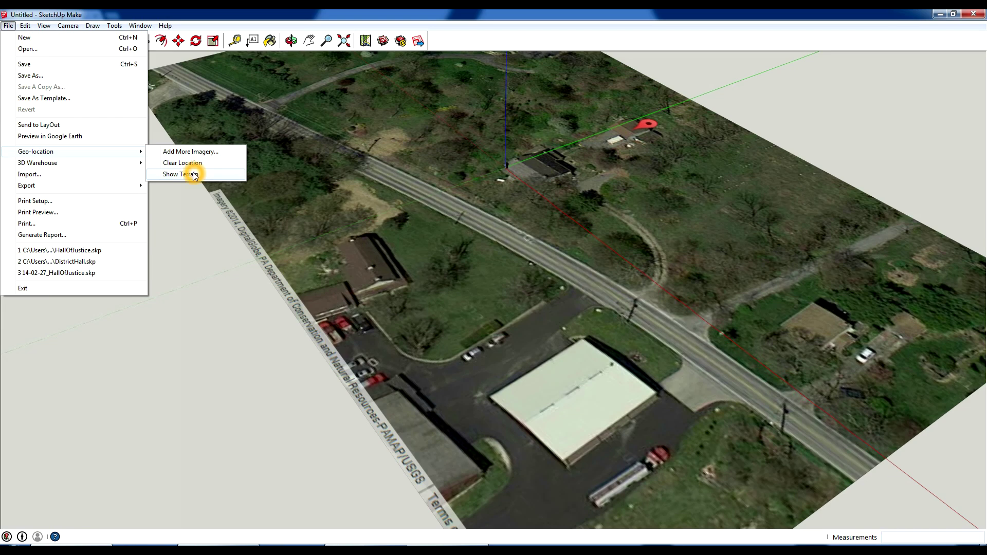
left_click(195, 174)
Tilt the view to see the terrain edge-on.
key("o")
left_click_drag(563, 296, 411, 212)
key("space")
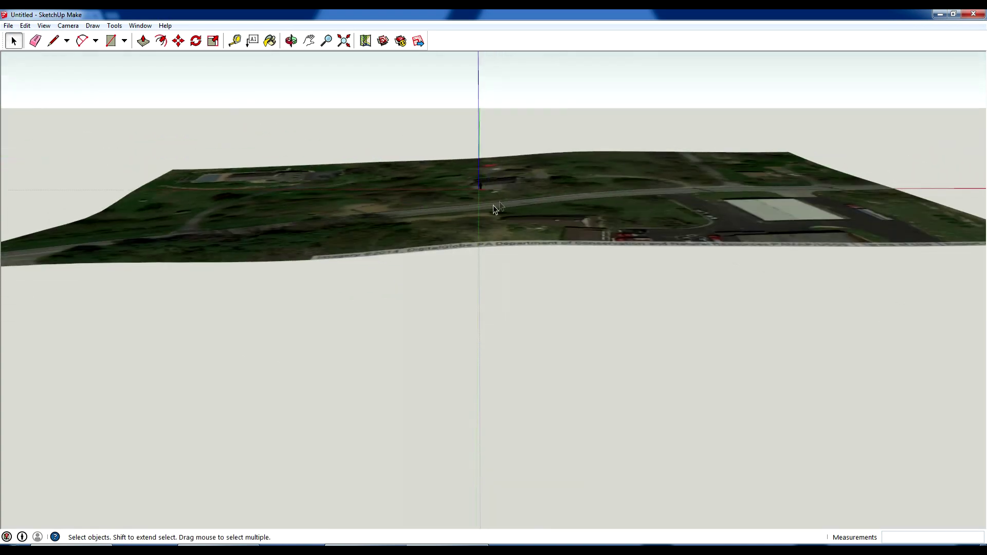
Orbit and zoom out to an oblique overhead view with the highway running diagonally.
middle_click_drag(512, 205, 375, 283)
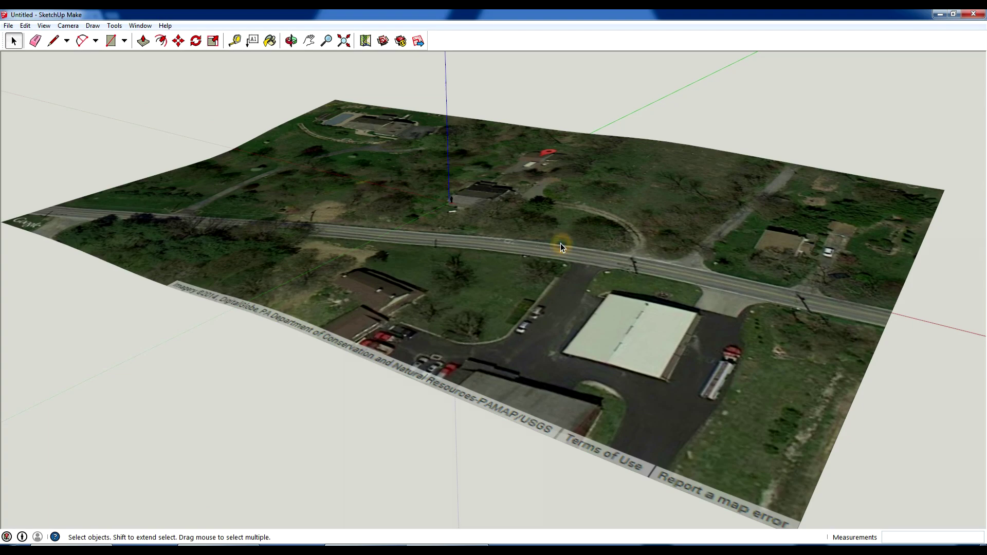
middle_click_drag(561, 243, 425, 322)
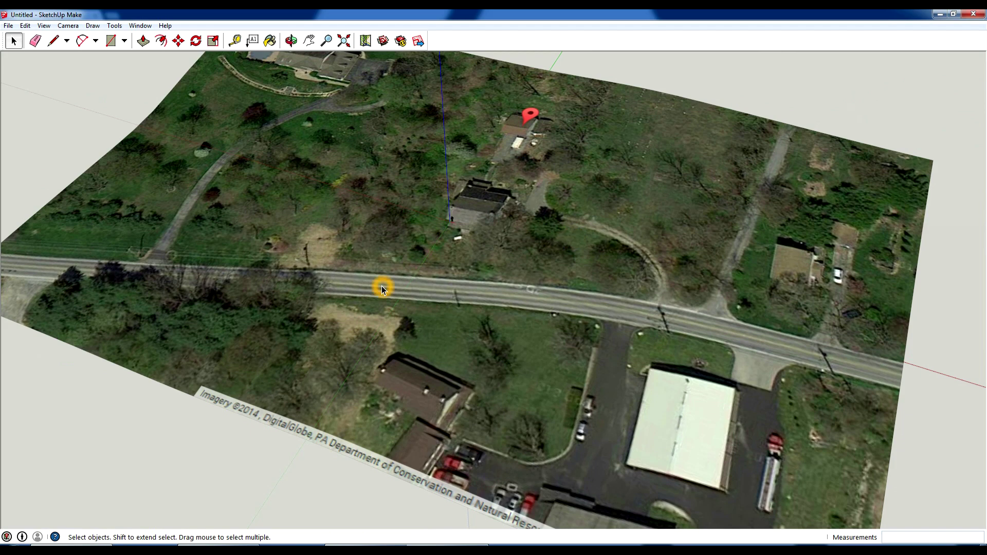
scroll(452, 332, "down", 2)
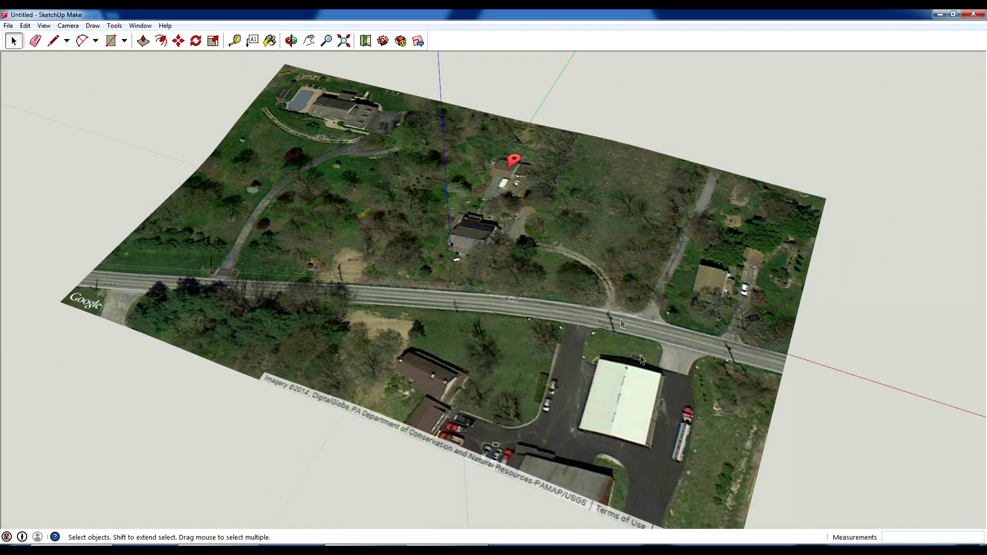
left_click(656, 394)
left_click(869, 191)
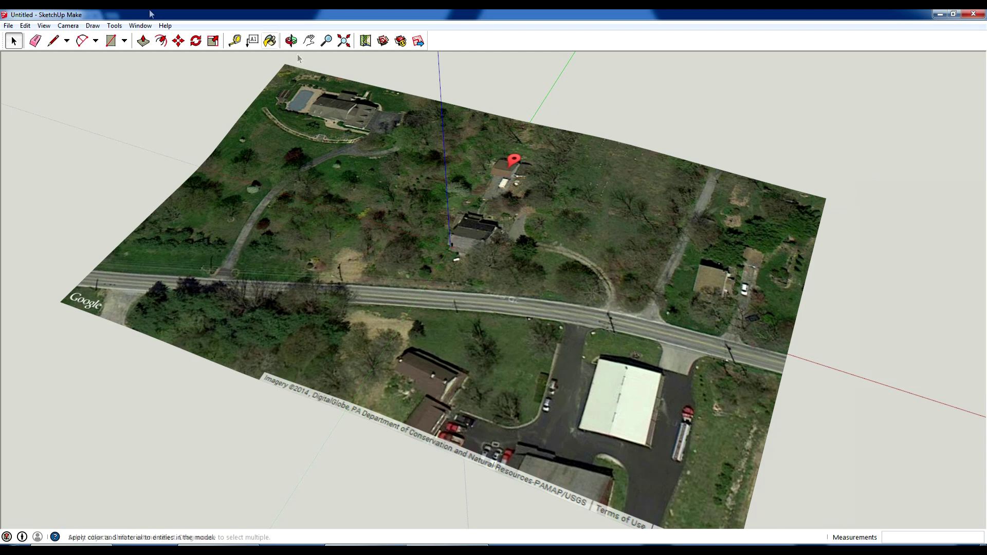
left_click(7, 25)
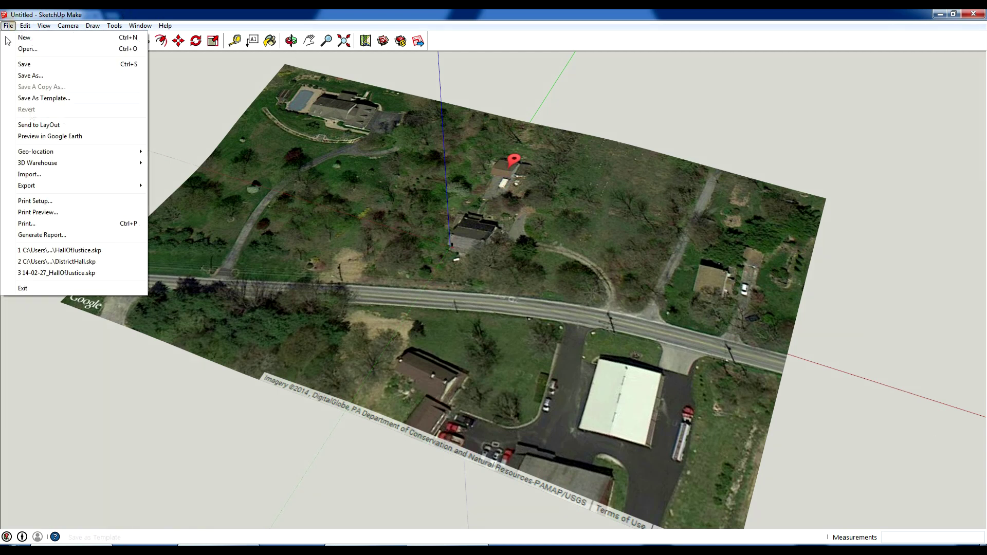
Via Add More Imagery, pan east of the site, narrow the region's left side, and grab it.
left_click(61, 152)
left_click(195, 154)
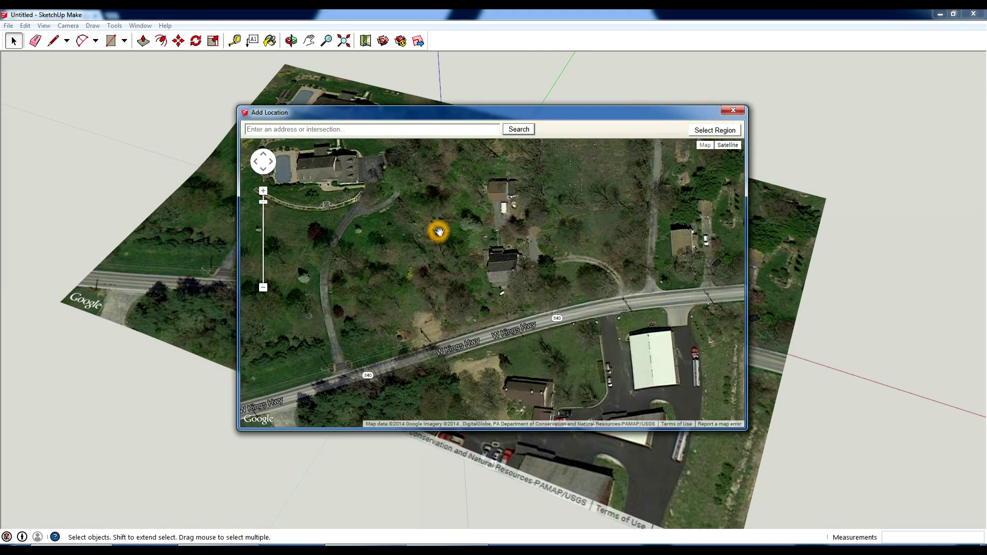
double_click(546, 231)
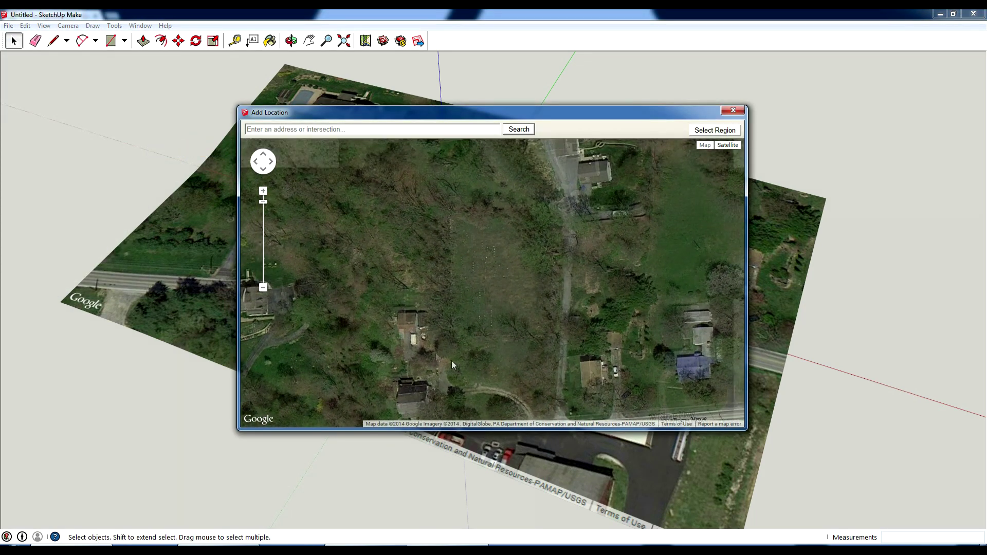
left_click_drag(451, 365, 315, 305)
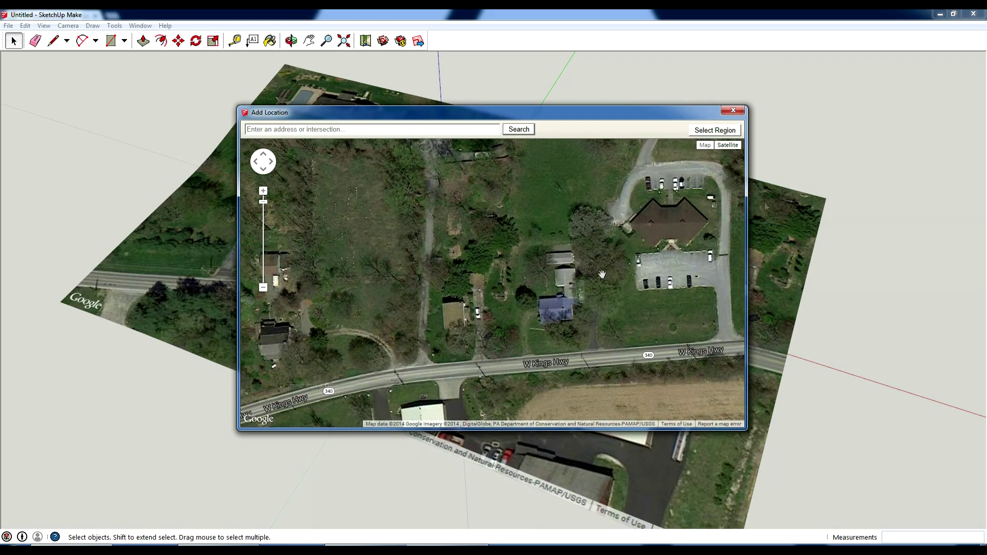
left_click(718, 131)
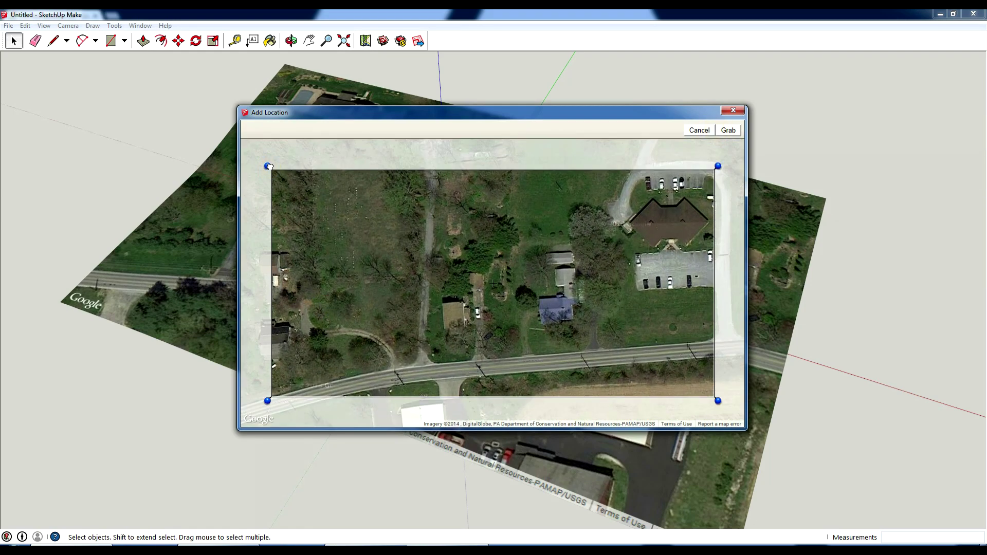
left_click_drag(269, 166, 419, 166)
left_click(728, 130)
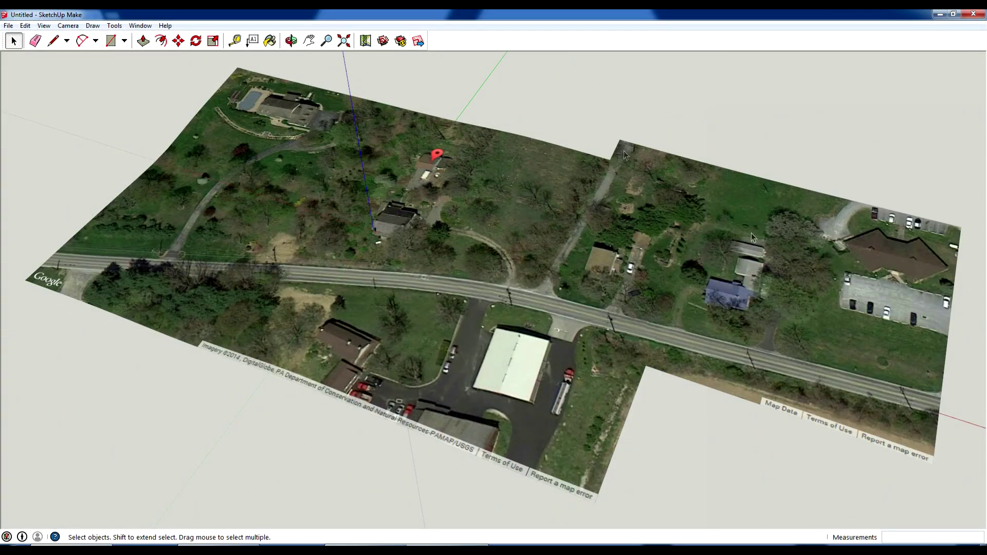
Switch Show Terrain off and orbit higher to view both flat adjoining tiles.
middle_click_drag(751, 233, 348, 206)
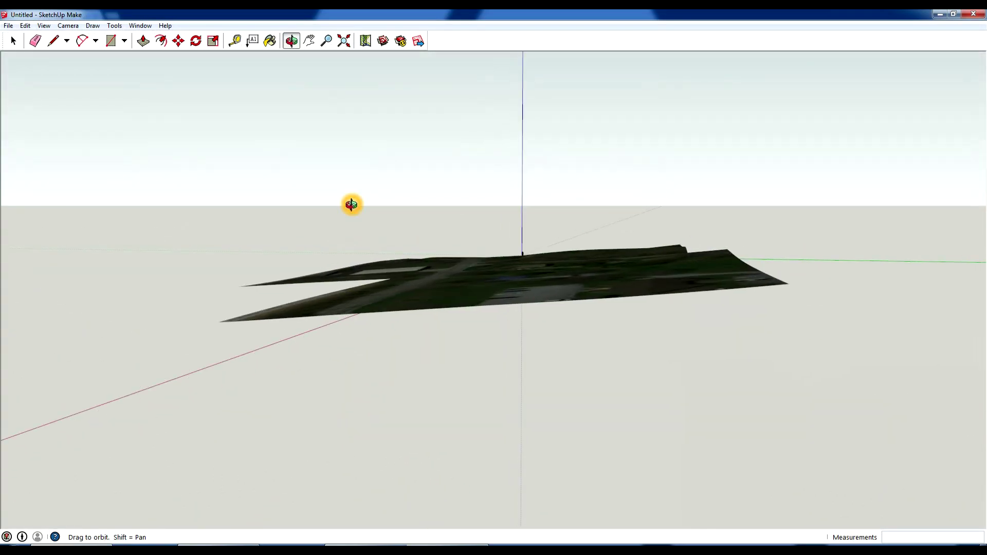
left_click(8, 26)
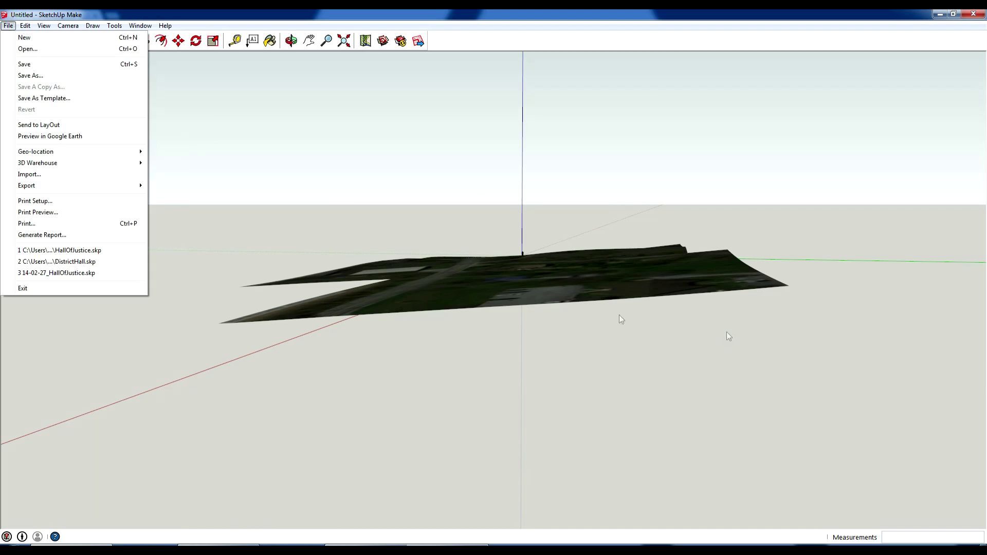
left_click(87, 177)
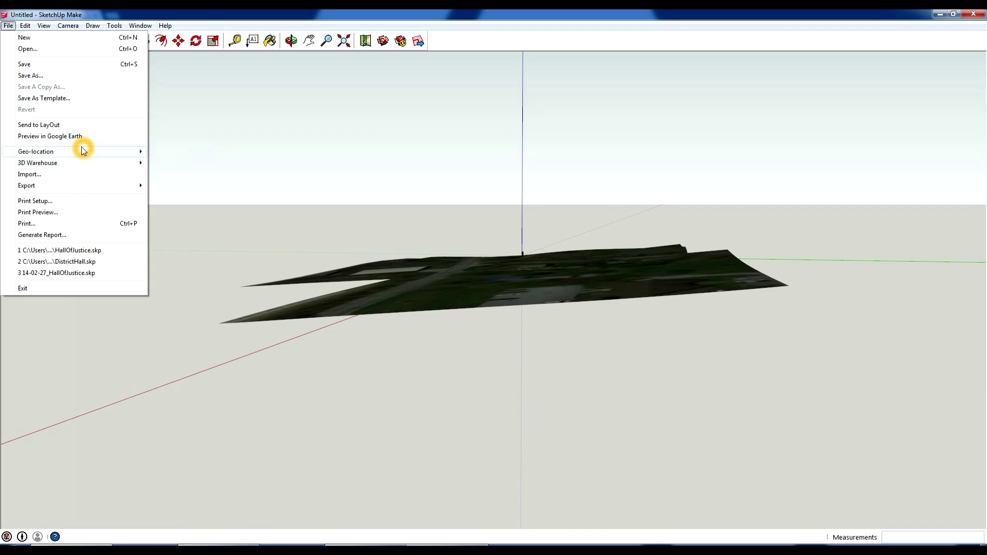
mouse_move(83, 150)
left_click(197, 175)
middle_click_drag(214, 194, 620, 319)
Select the left satellite imagery tile, then the right one, deselecting each in turn.
left_click(389, 241)
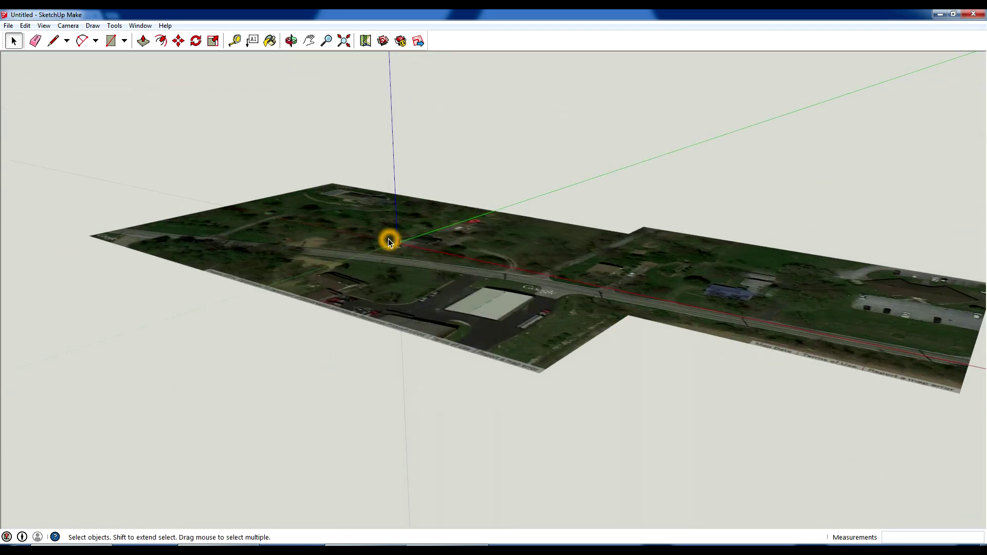
left_click(531, 336)
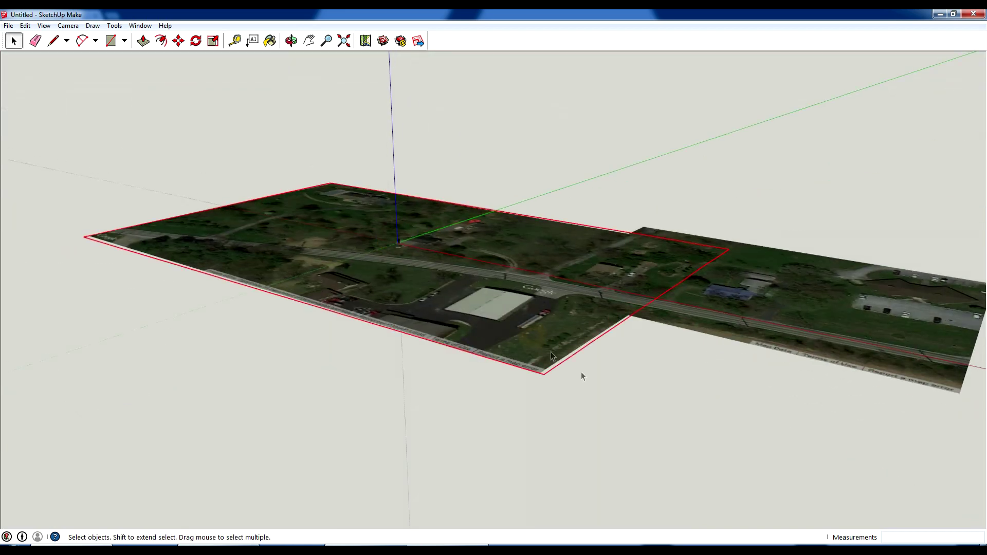
left_click(625, 395)
left_click(759, 335)
left_click(674, 383)
Orbit to a high overhead view showing both tiles joined along W Kings Hwy.
middle_click_drag(649, 374, 517, 268)
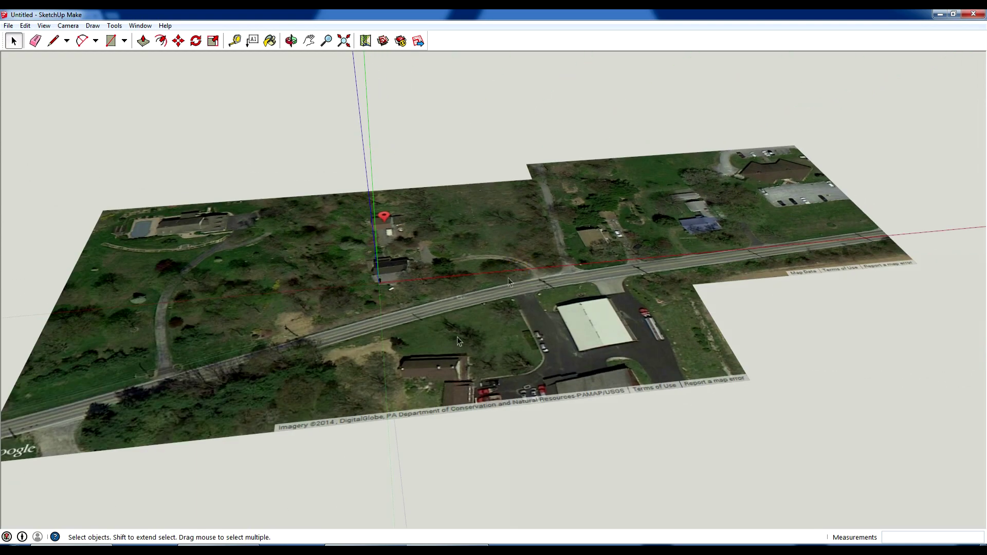
middle_click_drag(536, 372, 452, 446)
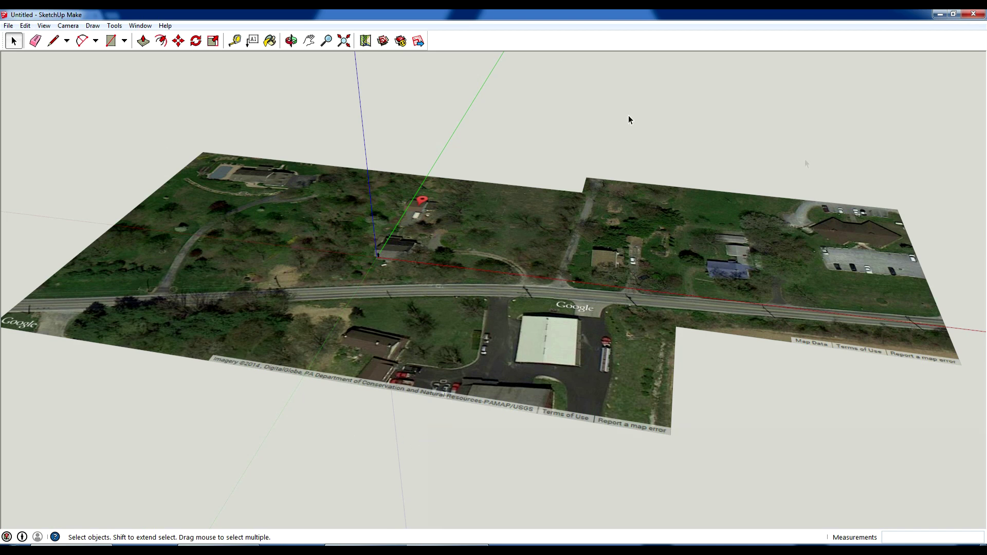
left_click(746, 498)
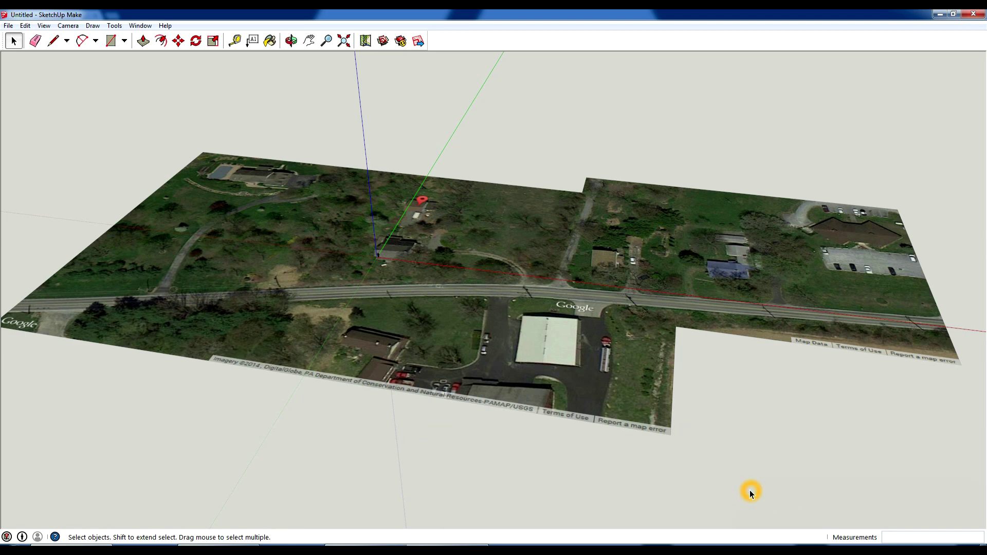